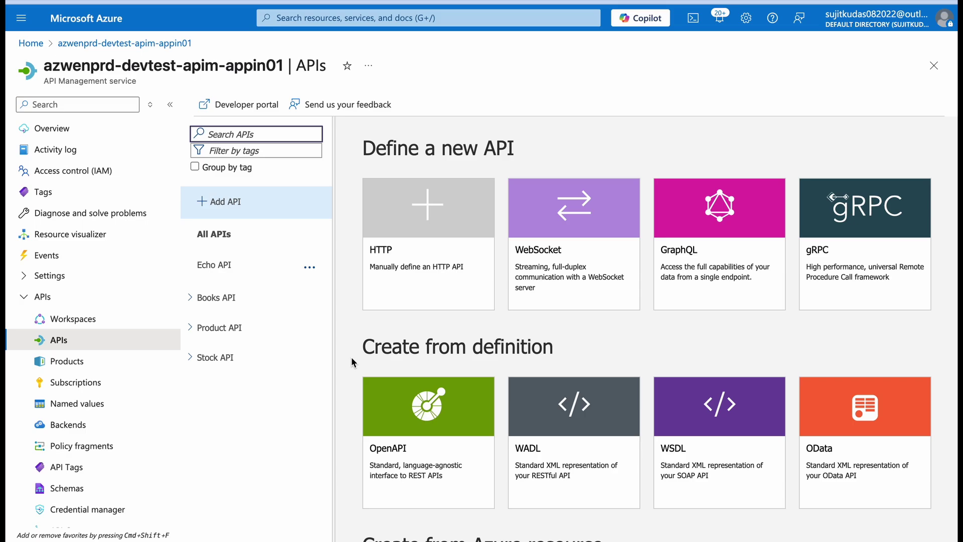
- Open the Starter product of the API Management service and view its subscriptions and its assigned APIs
left_click(67, 361)
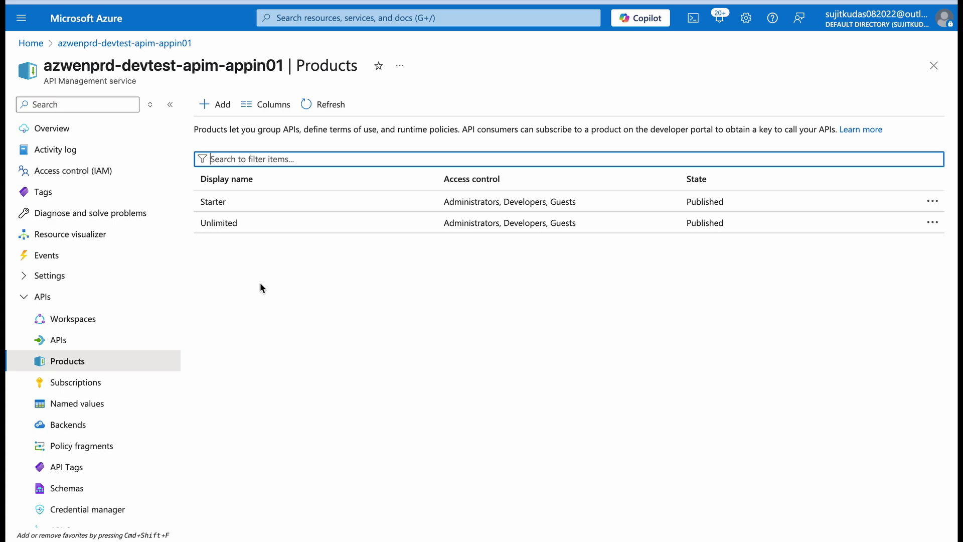
key("Tab")
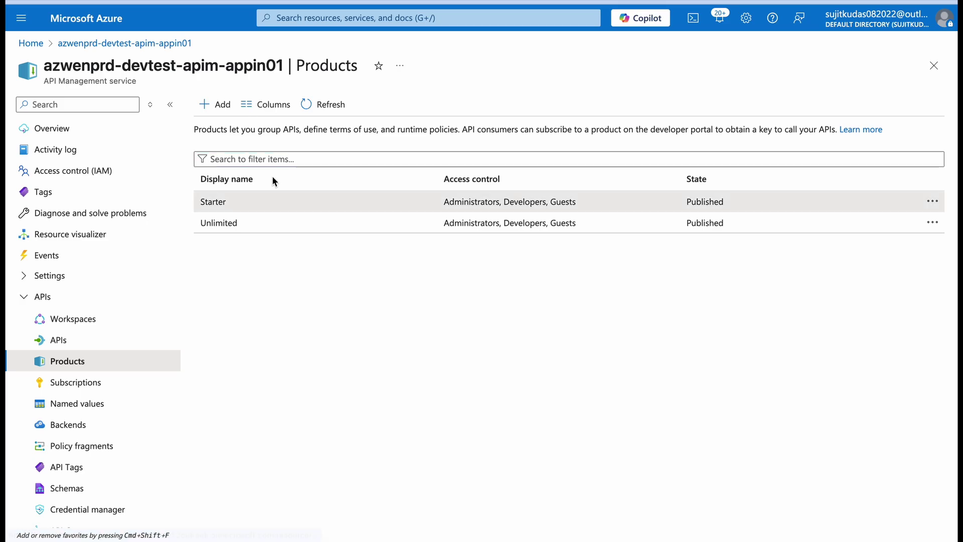
left_click(215, 204)
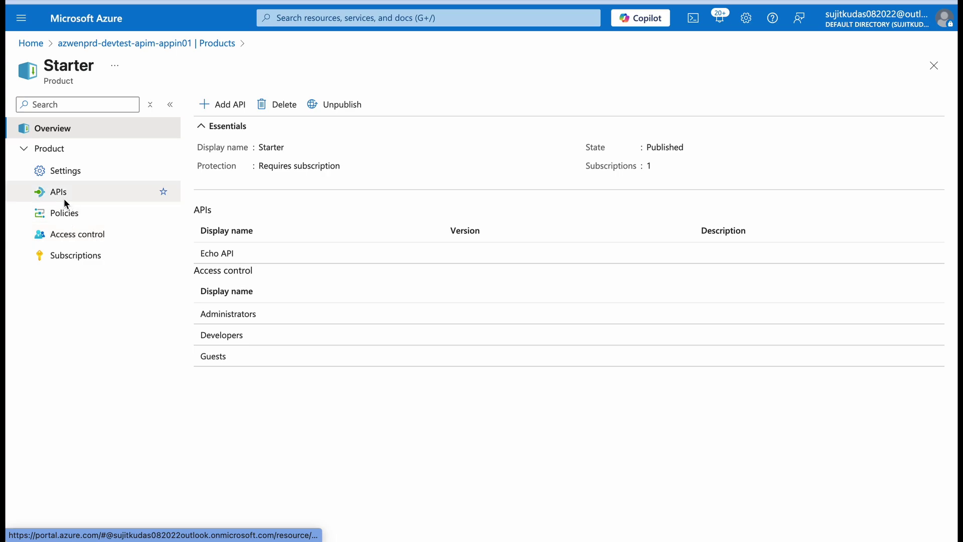
left_click(83, 255)
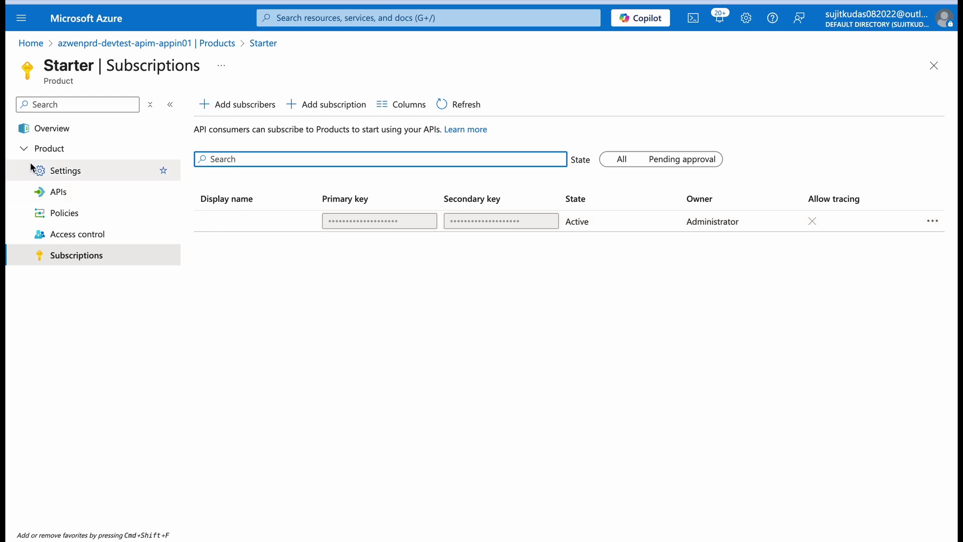
left_click(53, 191)
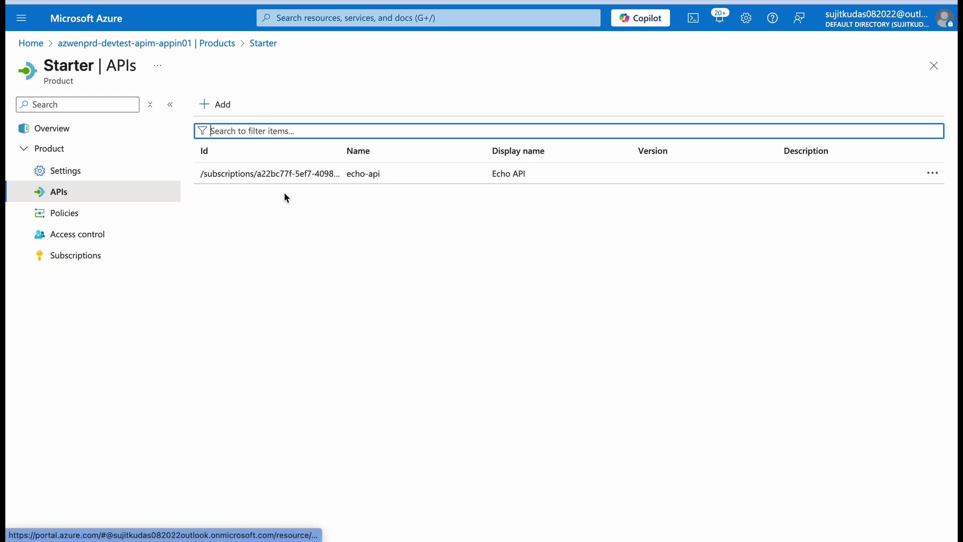
- Review the Starter product's settings, switching its state to Not published and back to Published
left_click(70, 170)
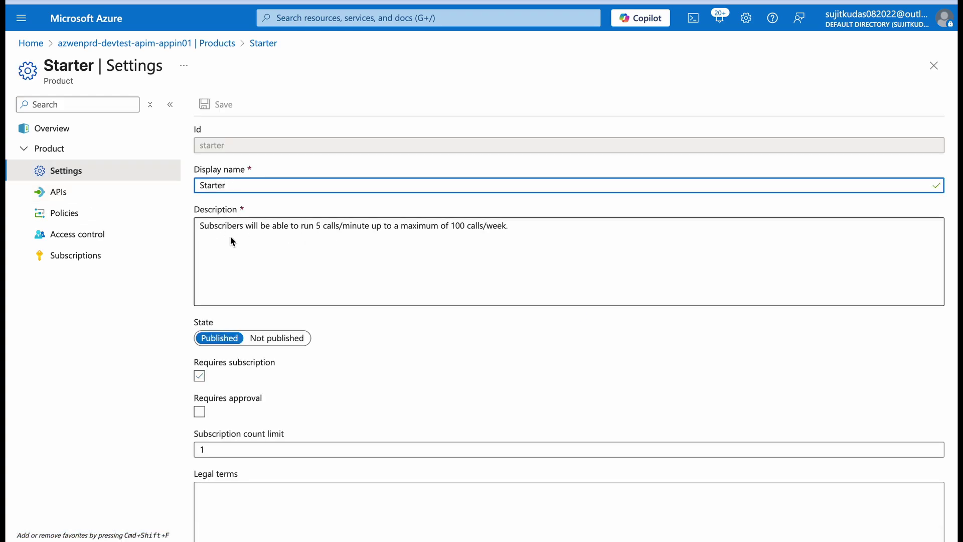
scroll(368, 356, "down", 1)
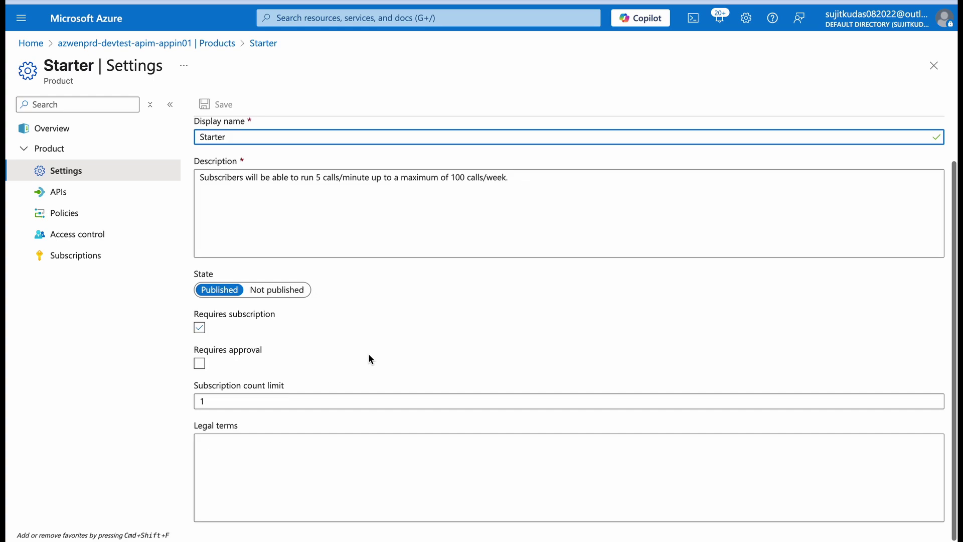
left_click(275, 294)
left_click(221, 293)
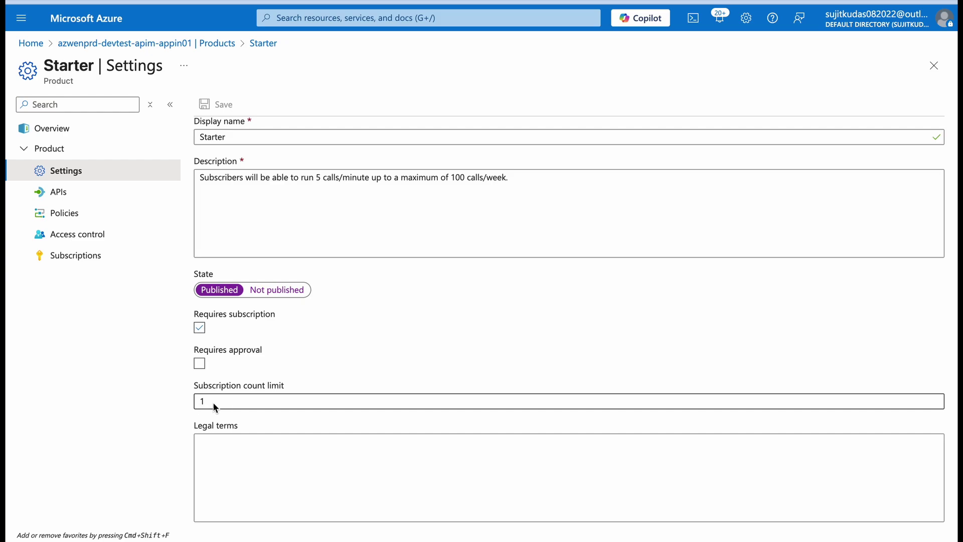
- Try clearing the Starter product's subscription count limit, discarding the unsaved edit on leaving for its APIs page
left_click(268, 408)
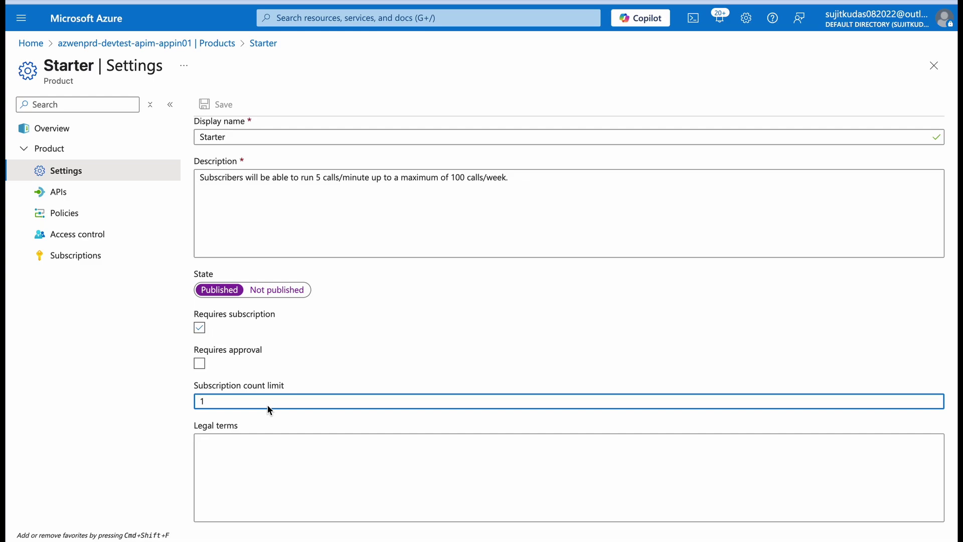
key("BackSpace")
left_click(356, 375)
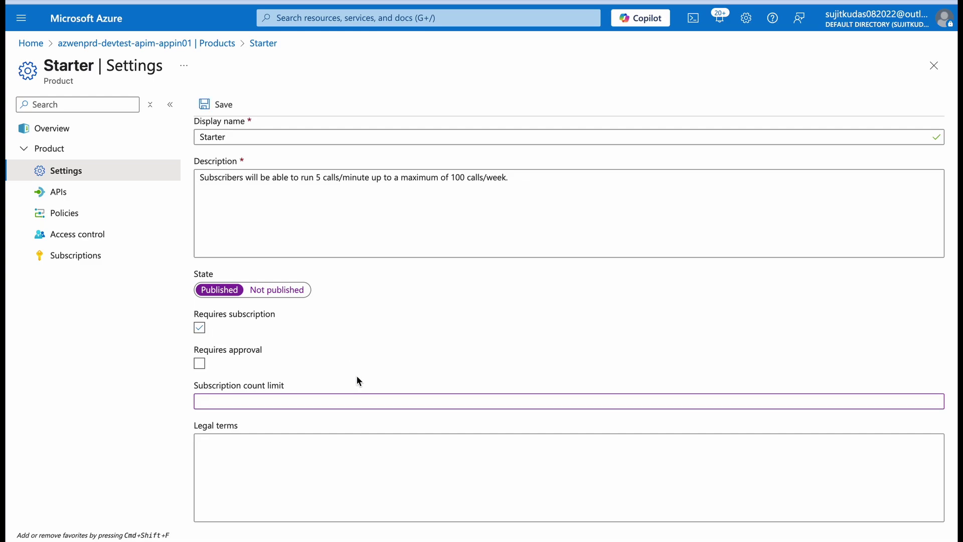
left_click(59, 194)
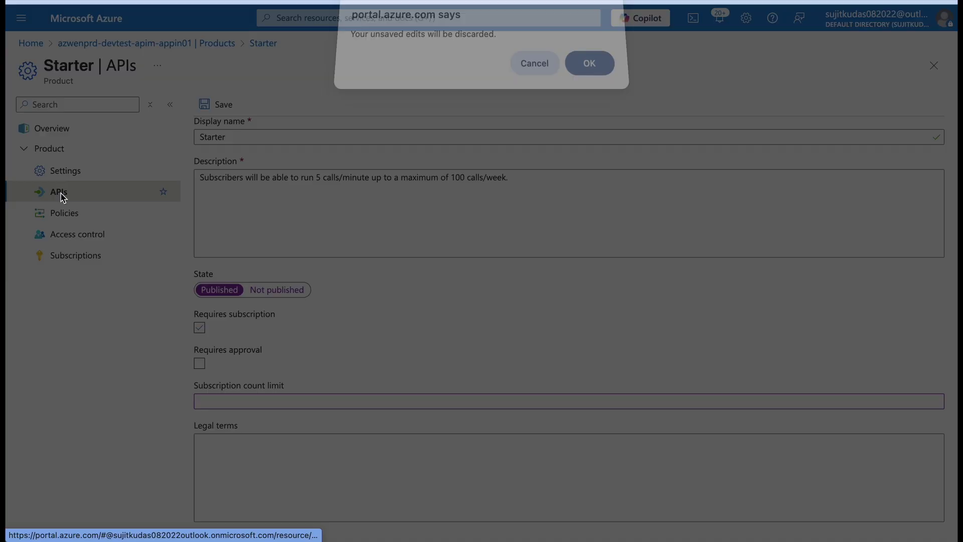
left_click(590, 73)
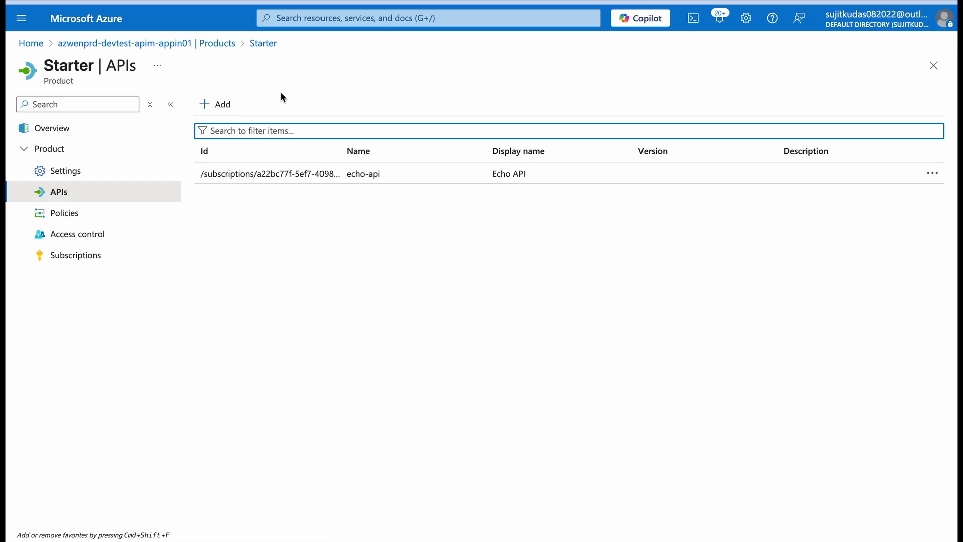
- Examine which APIs are available to add to the Starter product, without adding any
left_click(234, 104)
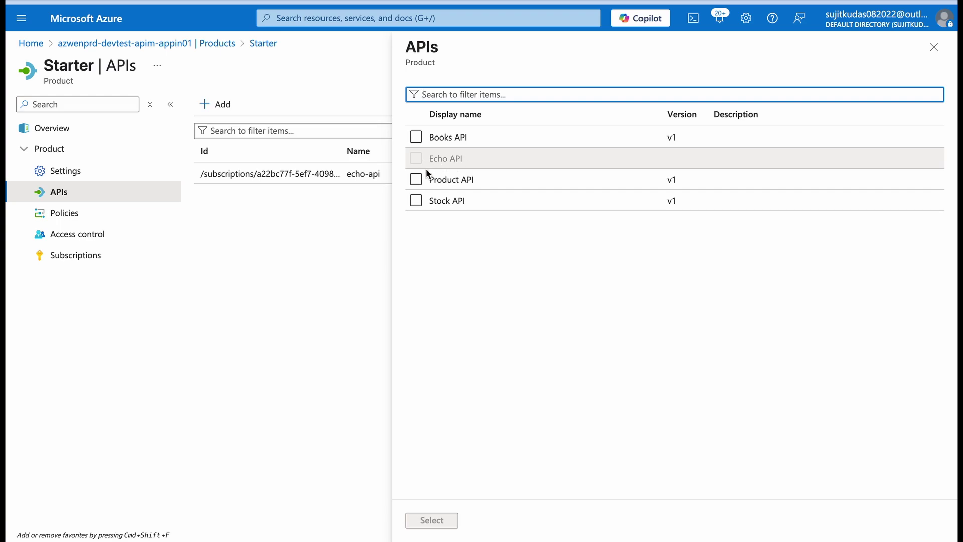
left_click(345, 272)
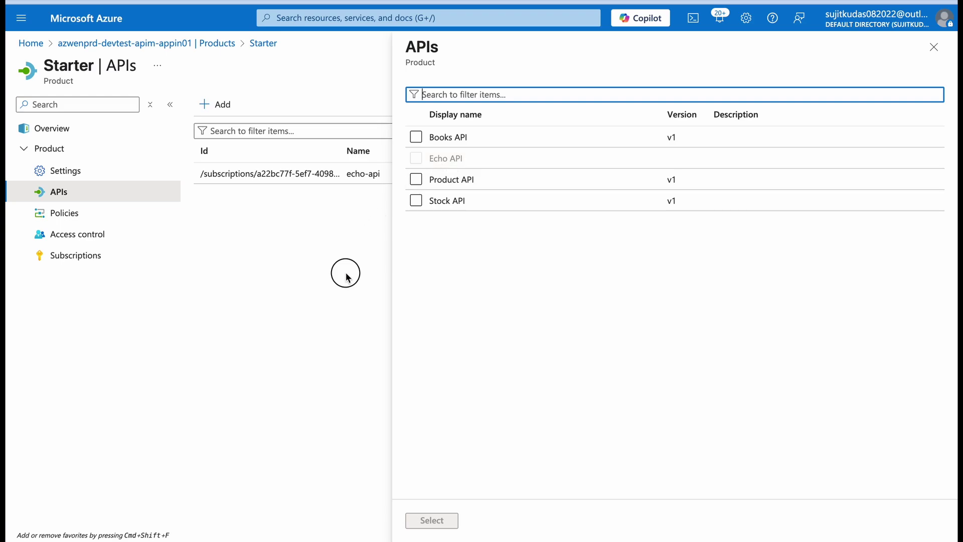
left_click(934, 46)
- Examine the Starter product's inbound policy code without changing it, and view its access control groups
left_click(60, 214)
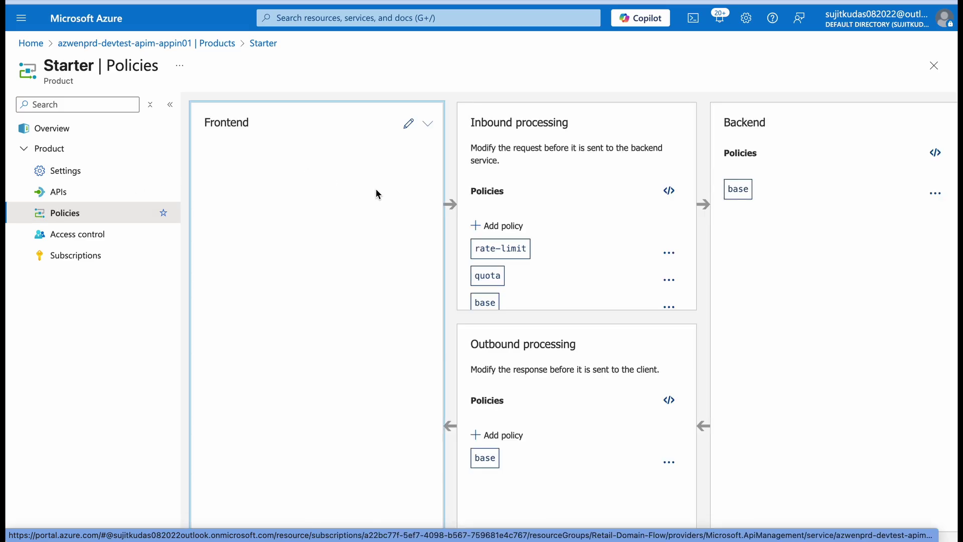
left_click(669, 190)
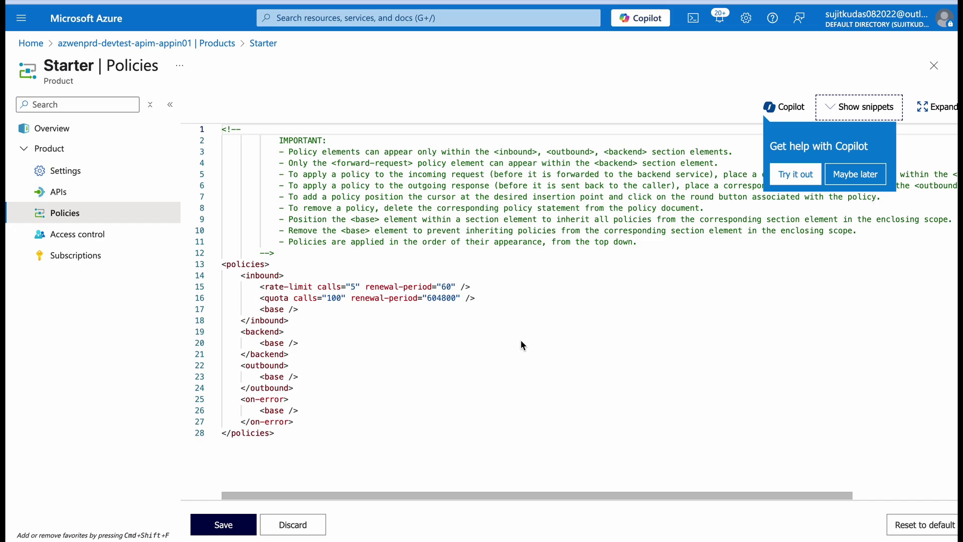
left_click(299, 525)
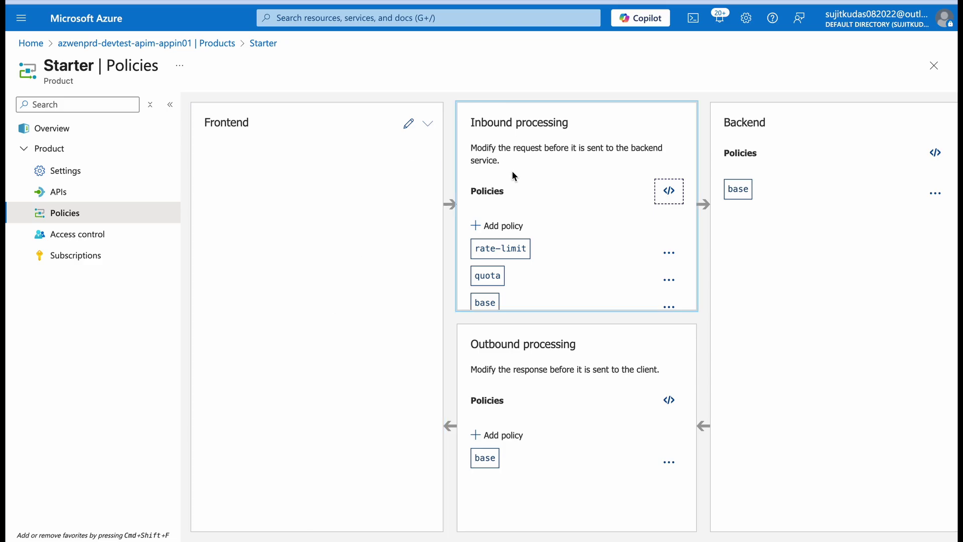
left_click(71, 233)
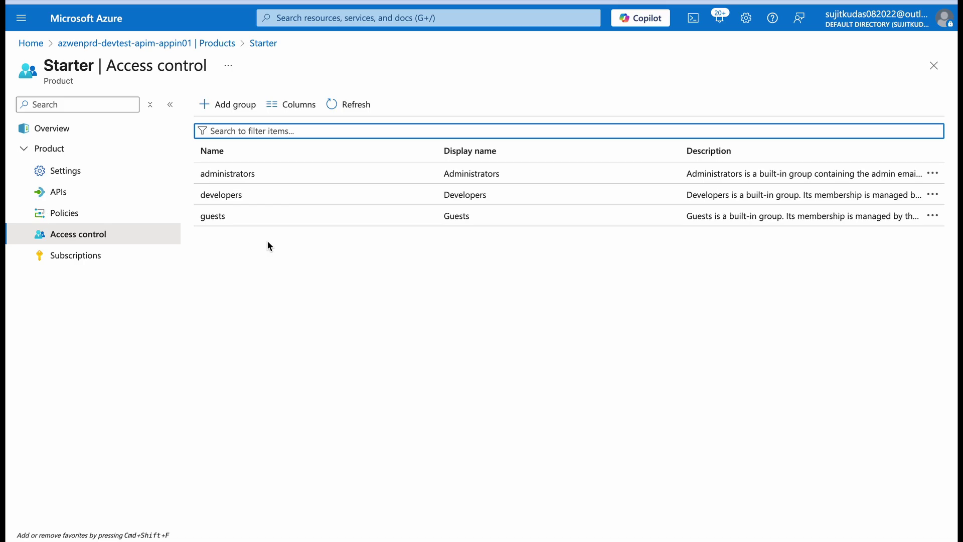
- Open the Unlimited product from the products list and review its description and approval settings
left_click(205, 43)
left_click(224, 231)
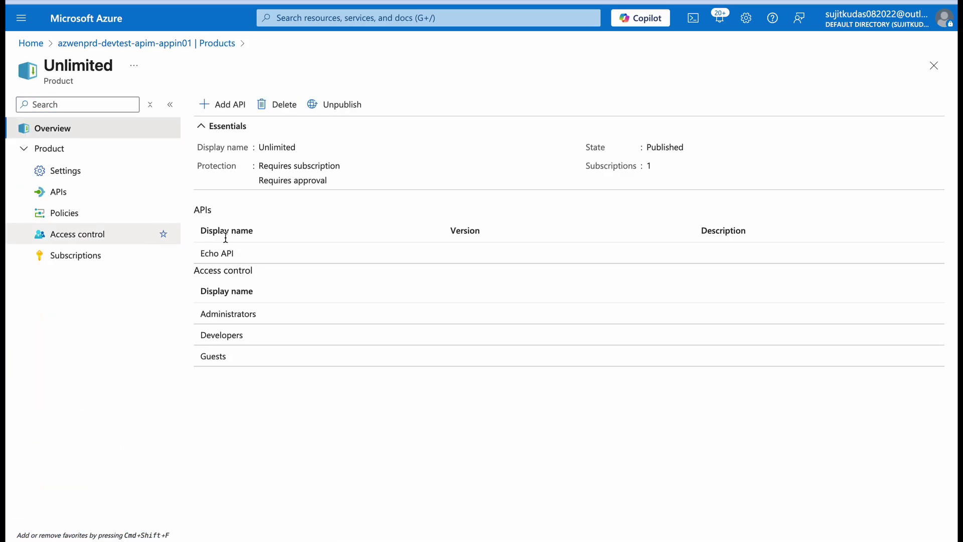
left_click(72, 173)
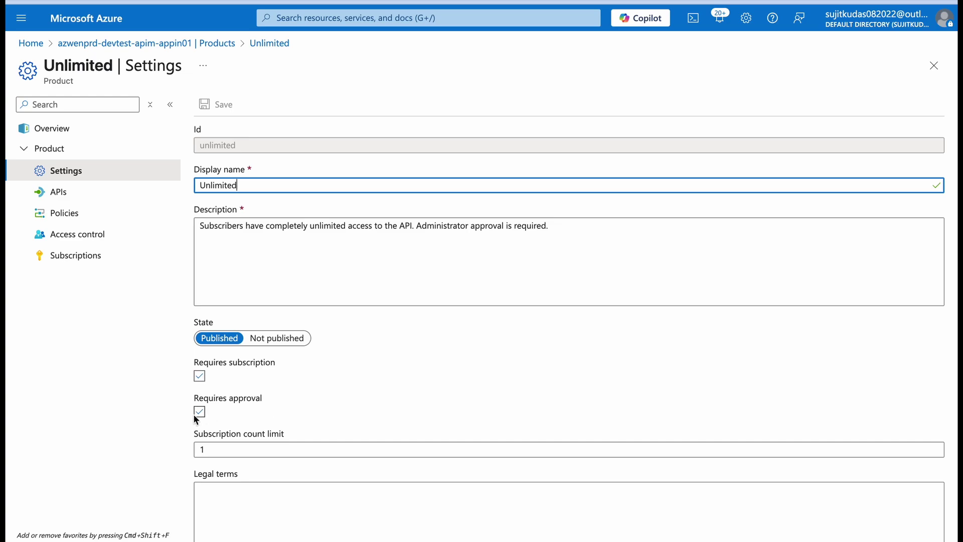
left_click(431, 235)
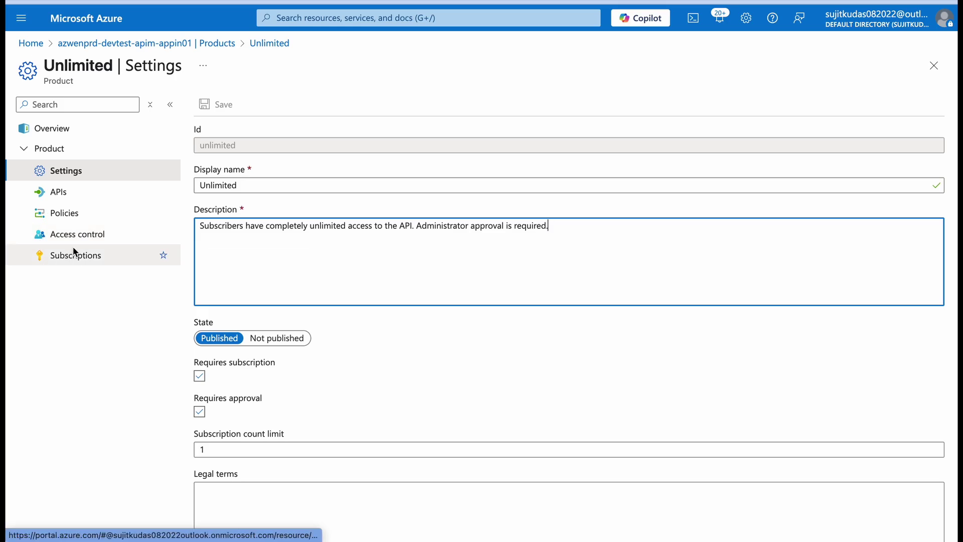
- Examine the Unlimited product's inbound policy code without changing it, and return to the products list
left_click(70, 213)
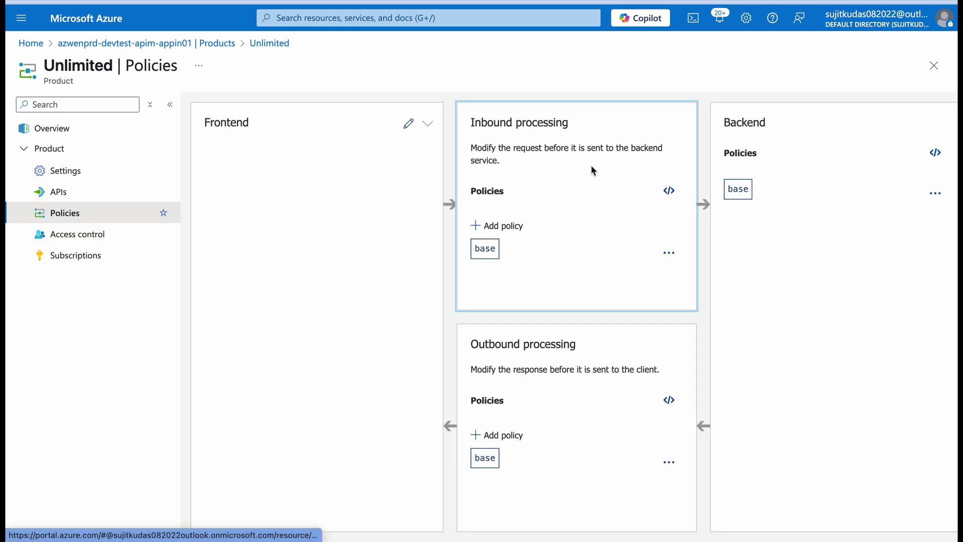
left_click(668, 189)
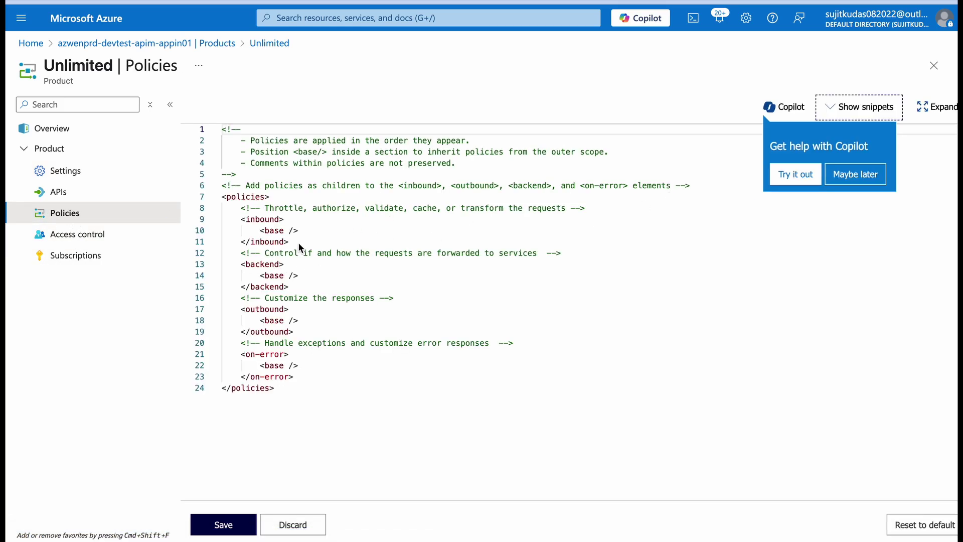
left_click(304, 516)
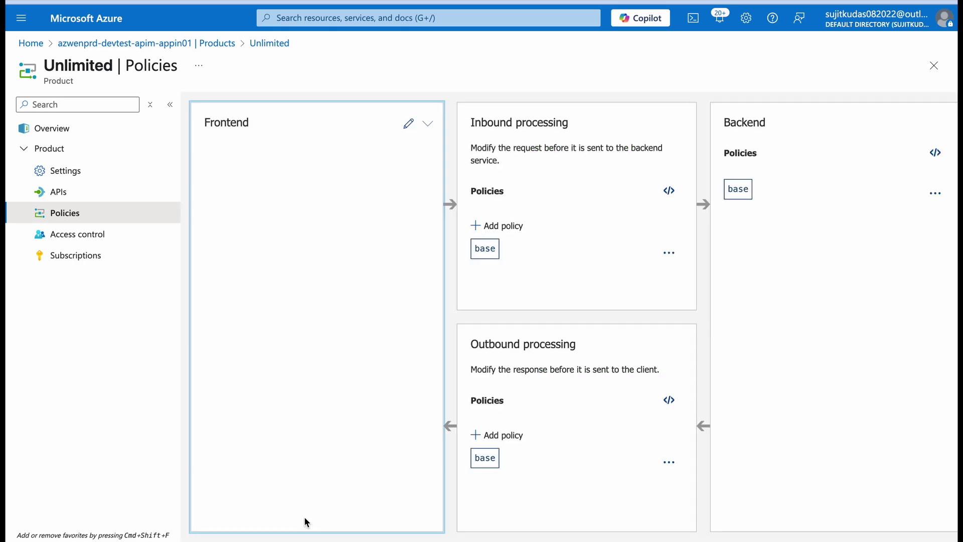
left_click(198, 43)
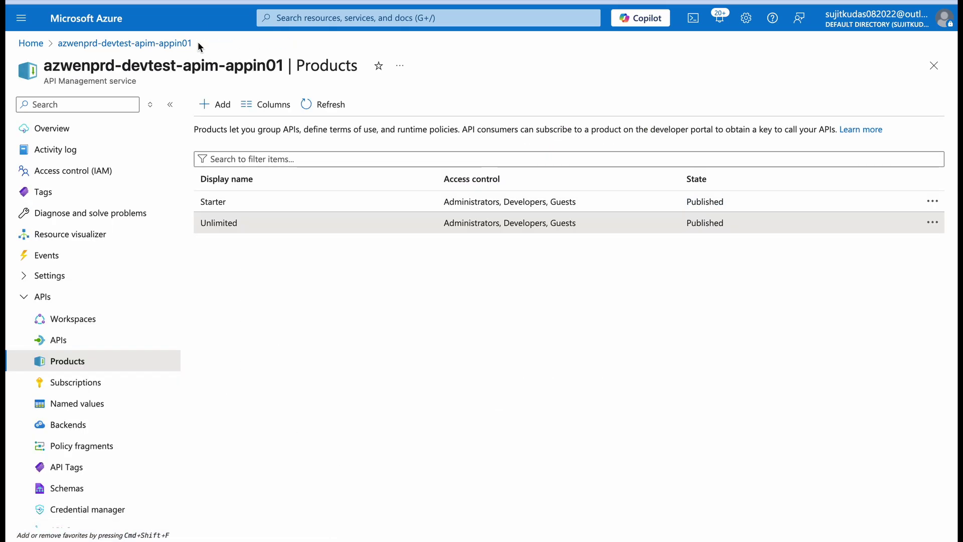
- Switch to the developer portal and subscribe to the Unlimited product with the subscription name unlimited-user-1
key("ctrl+Right")
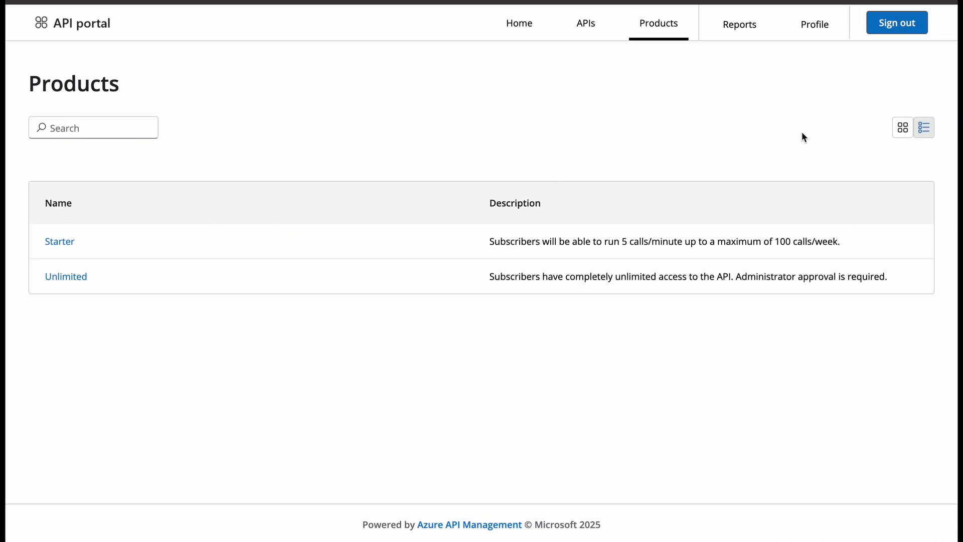
left_click(71, 0)
left_click(70, 276)
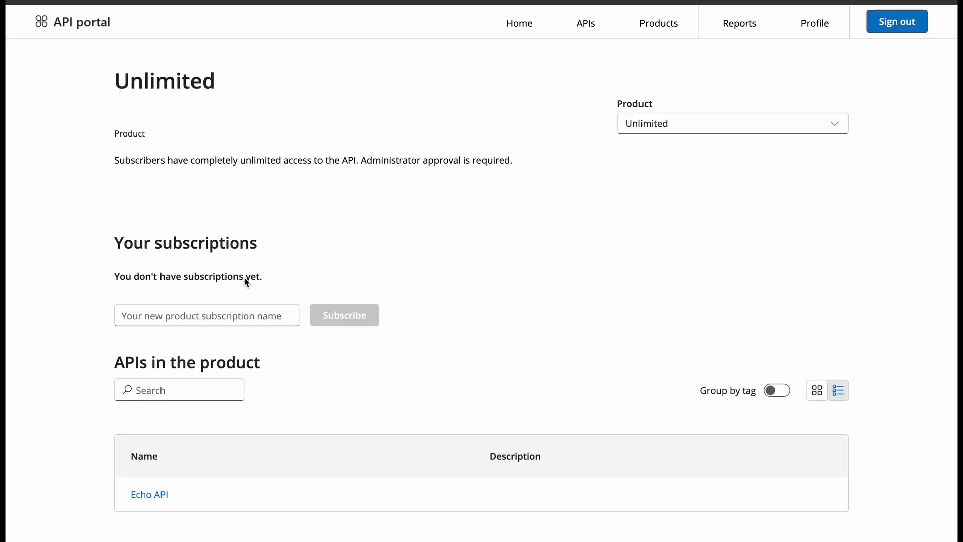
left_click(258, 309)
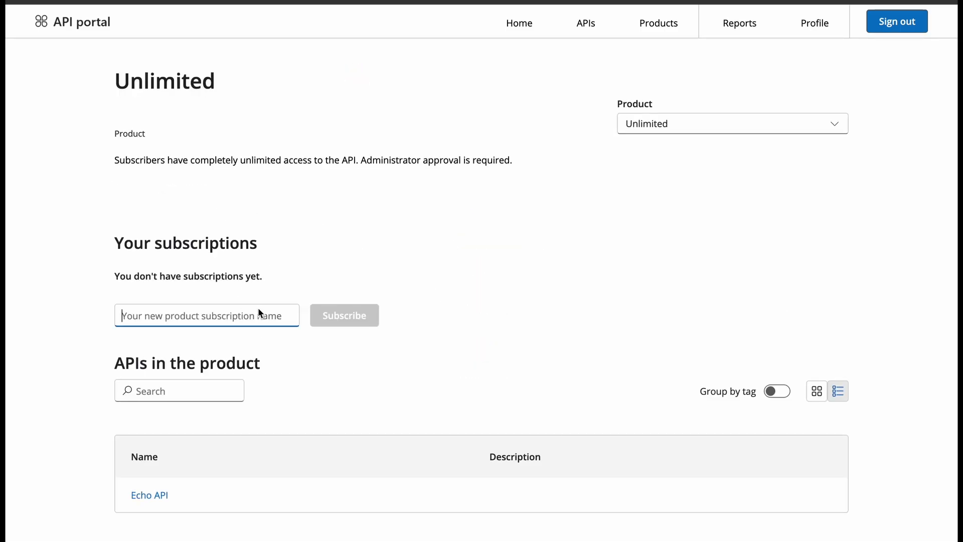
type("unlimited")
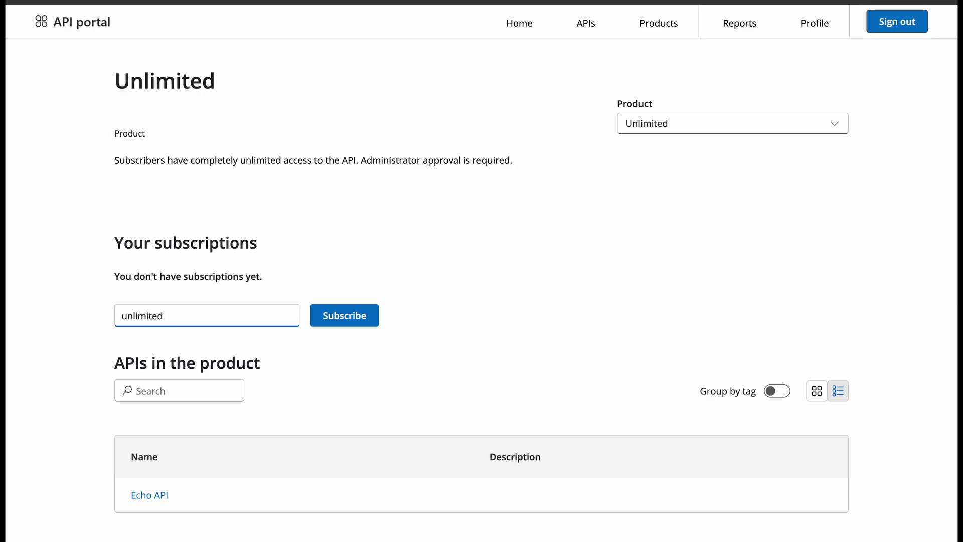
type("-user-1")
left_click(350, 318)
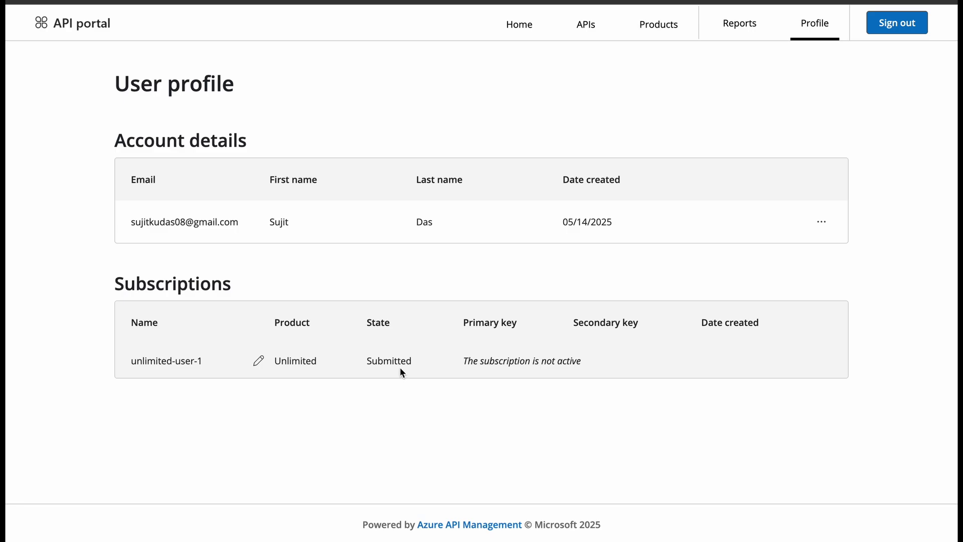
- Switch back to the Azure portal and open the subscriptions list of the azwenprd-devtest-apim-appin01 API Management service
key("ctrl+Left")
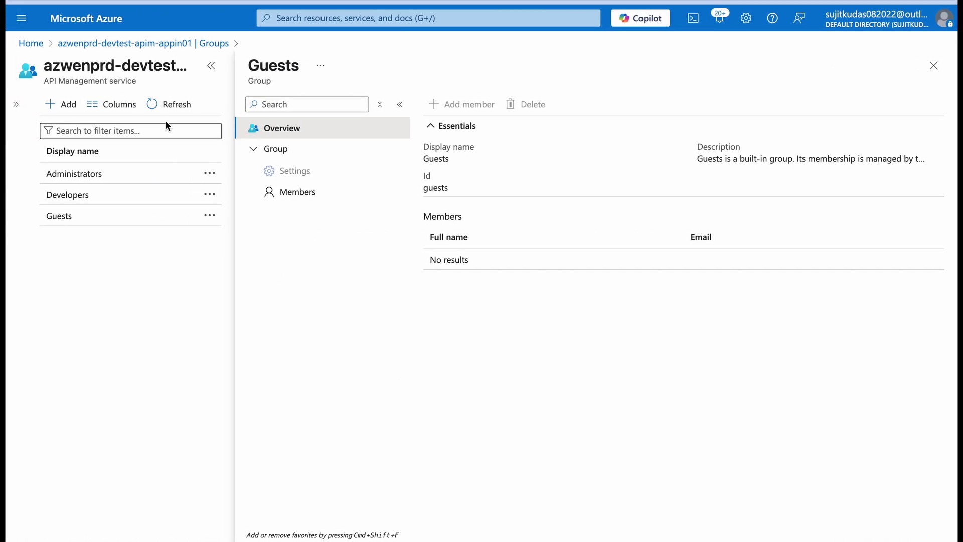
left_click(113, 43)
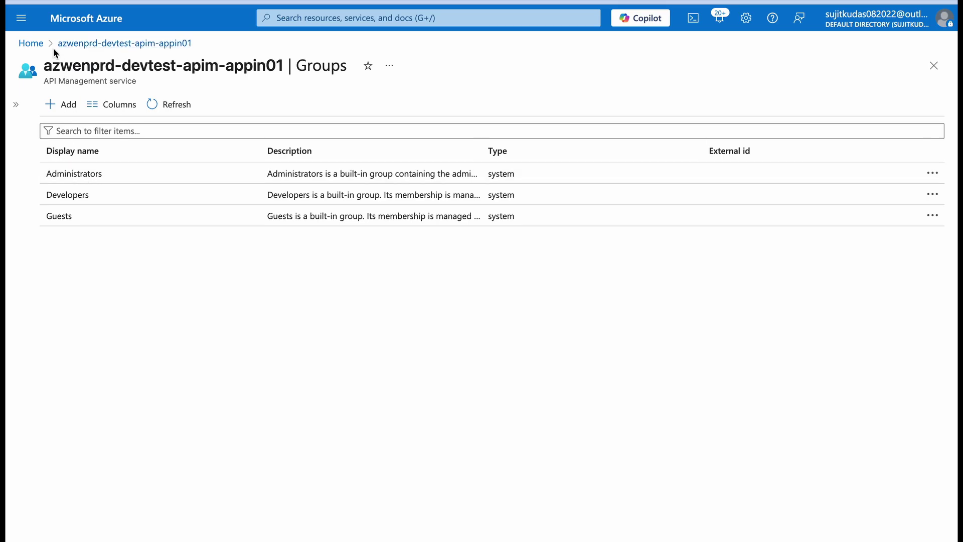
left_click(32, 43)
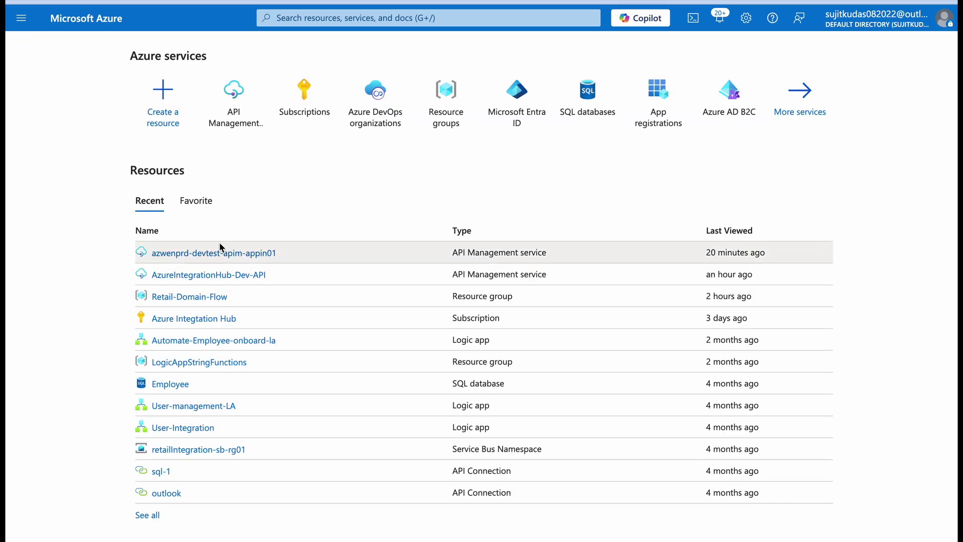
left_click(220, 251)
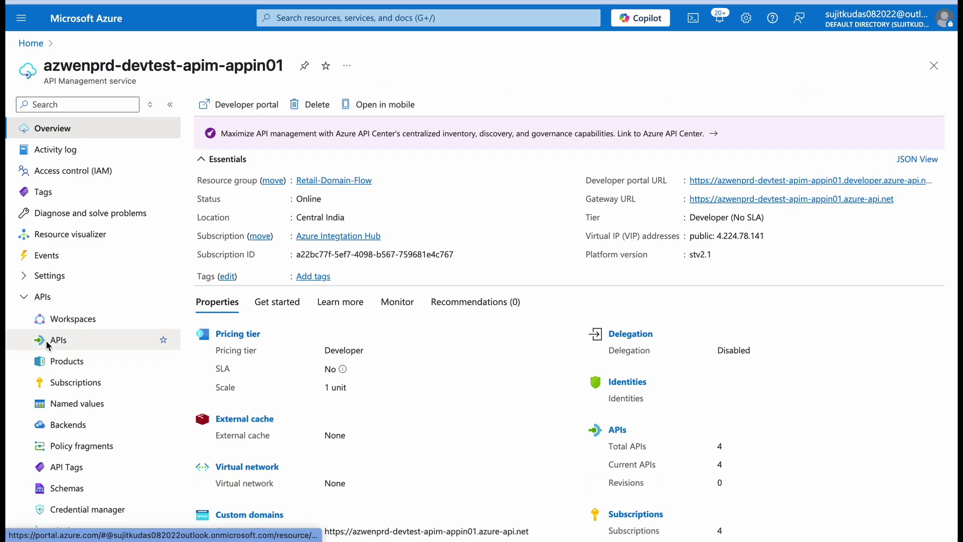
left_click(61, 383)
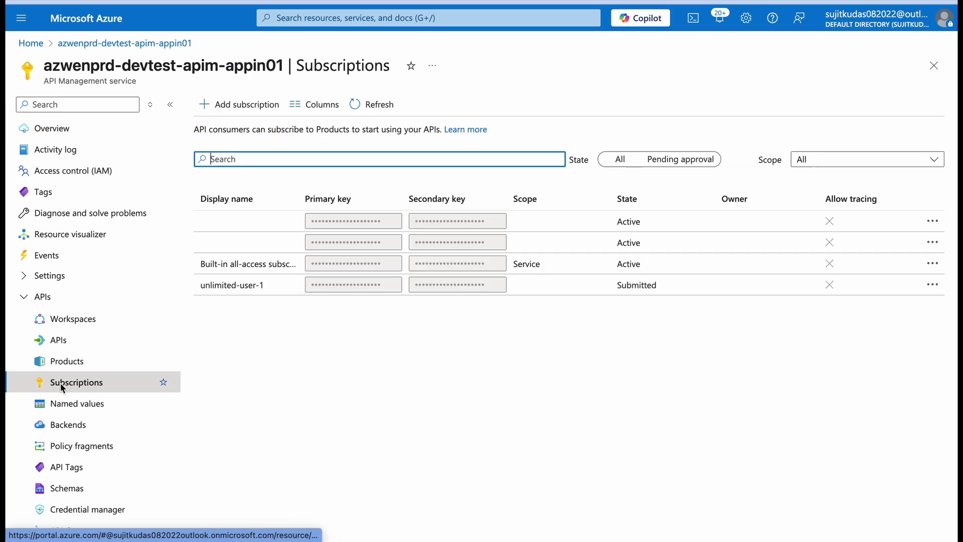
- Filter the subscriptions to pending approval, approve unlimited-user-1 by saving its details, and list subscriptions of all states again
left_click(691, 158)
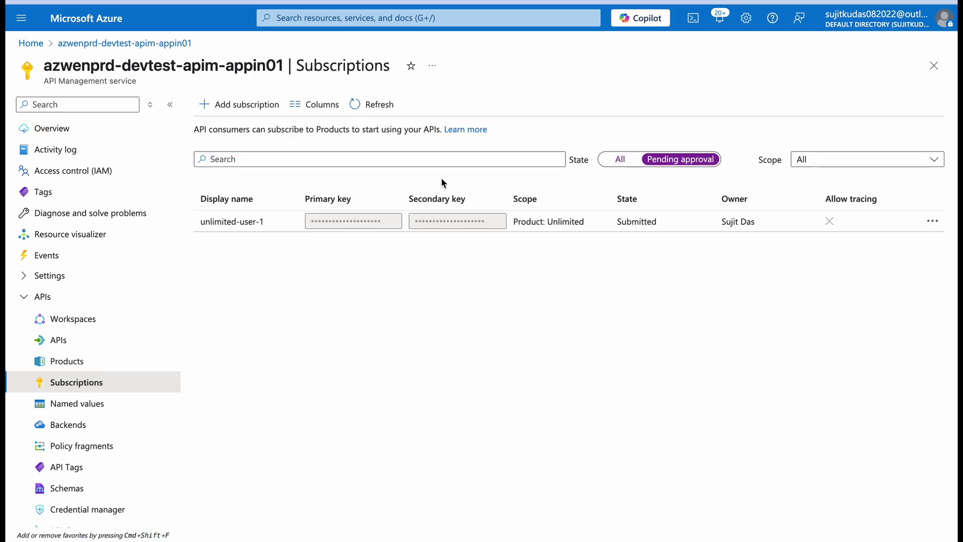
left_click(221, 224)
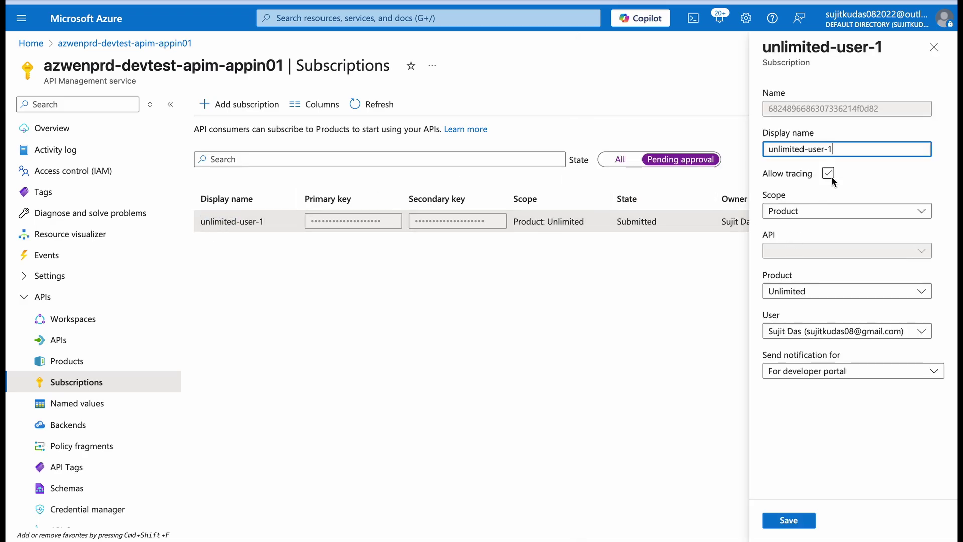
left_click(788, 522)
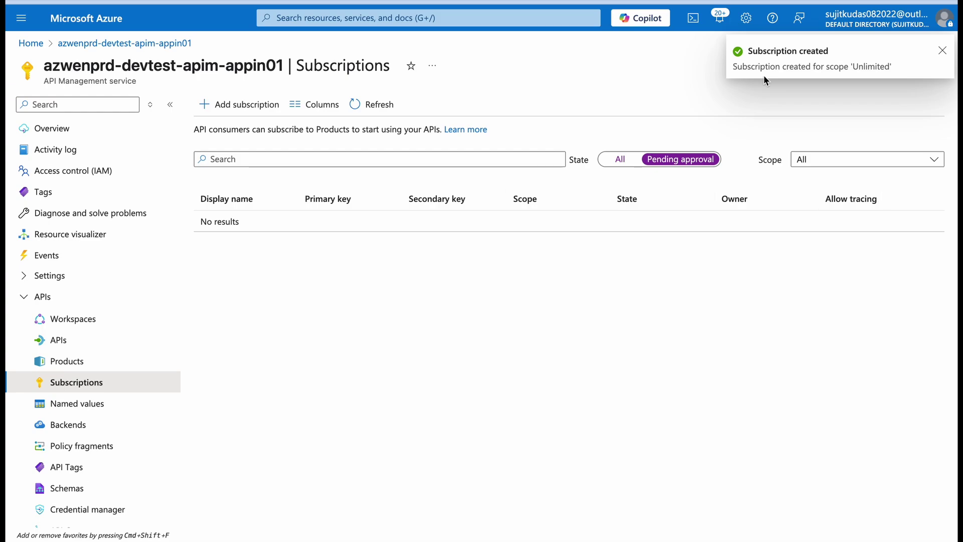
left_click(620, 159)
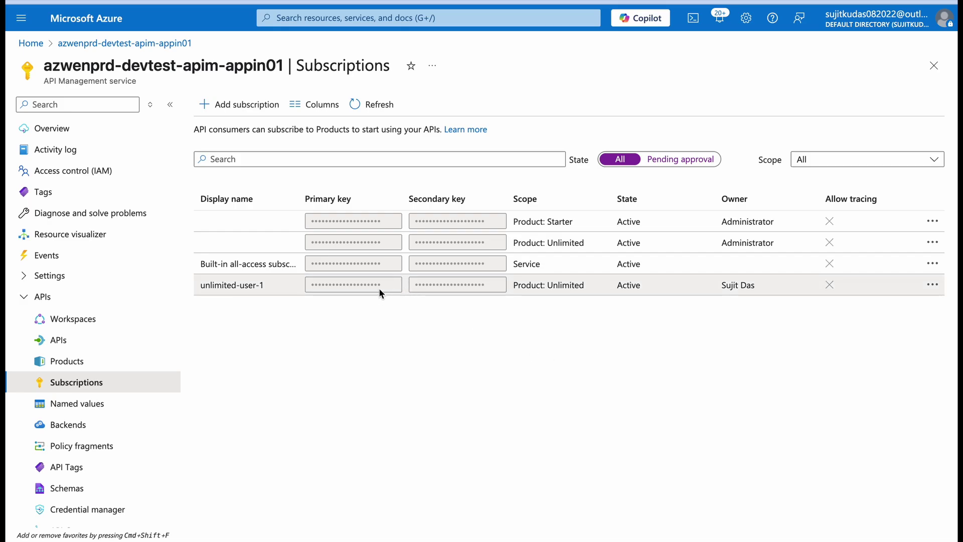
- Show the primary and secondary keys of the unlimited-user-1 subscription, and hide them again
left_click(932, 284)
left_click(864, 299)
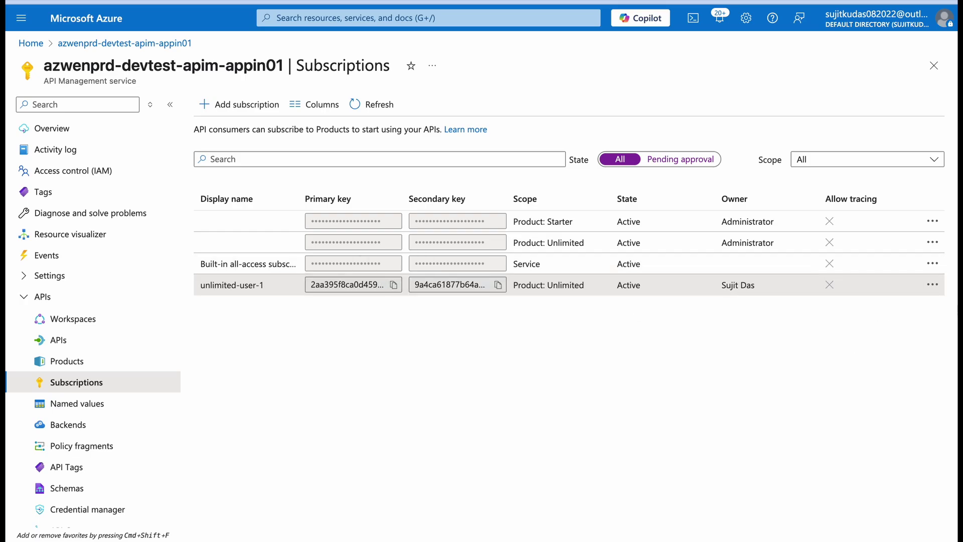
left_click(933, 284)
left_click(882, 295)
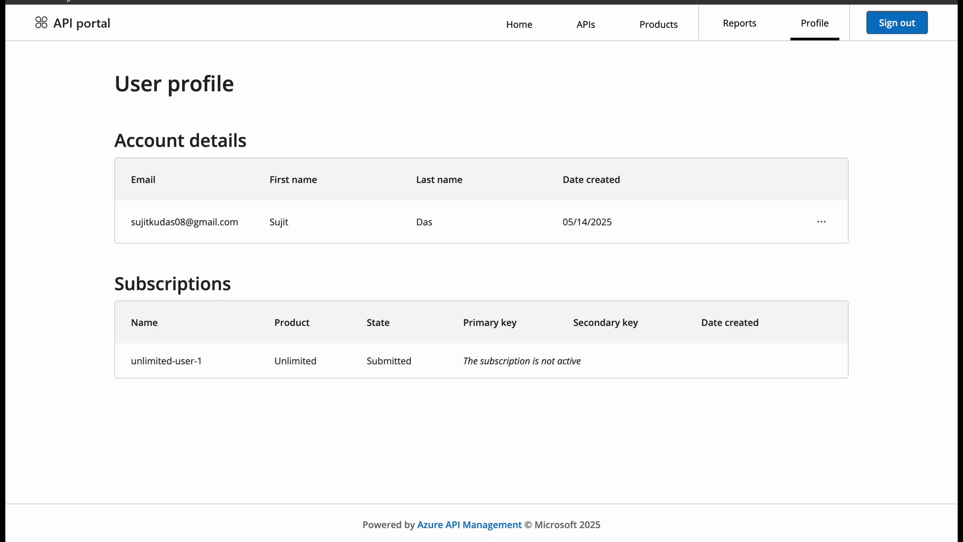
- Refresh the user profile in the developer portal and reveal the primary key of the unlimited-user-1 subscription
key("F5")
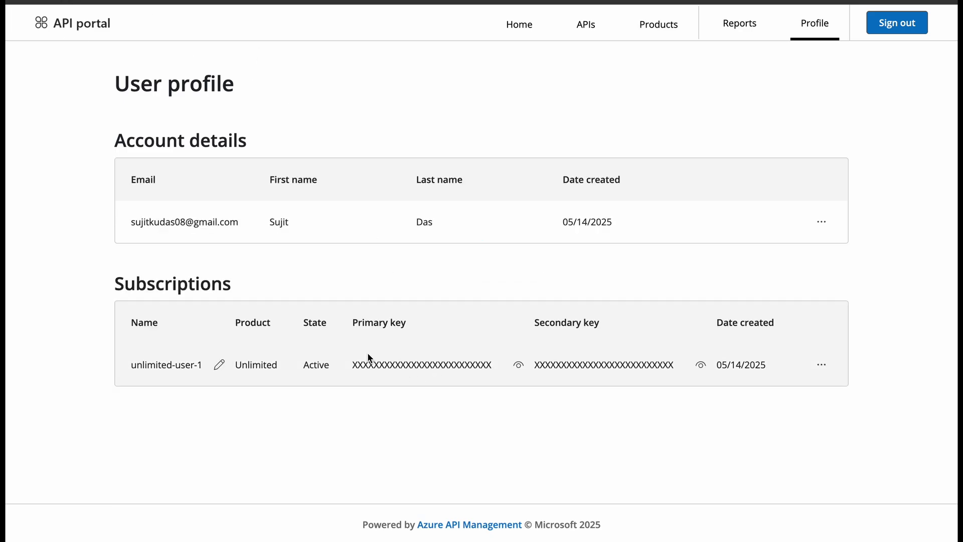
left_click(517, 367)
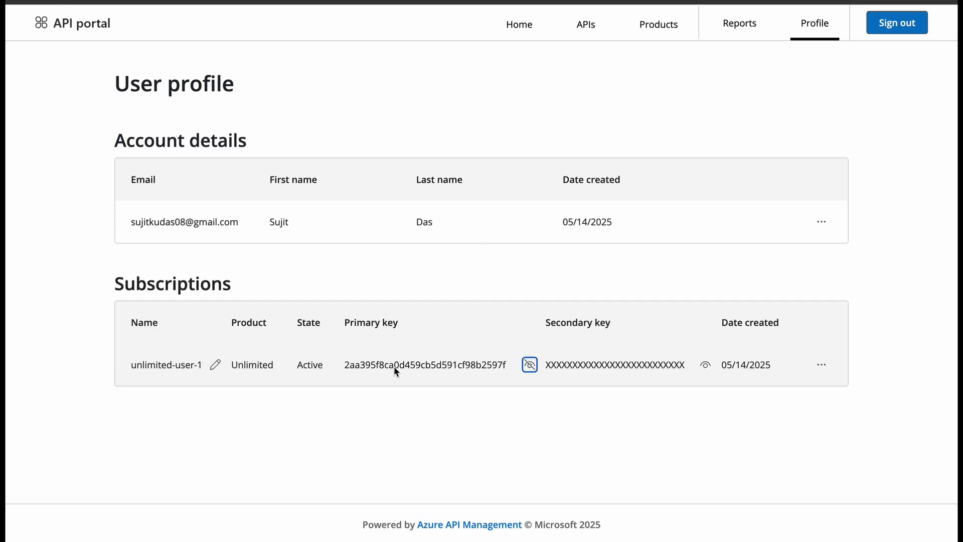
double_click(432, 364)
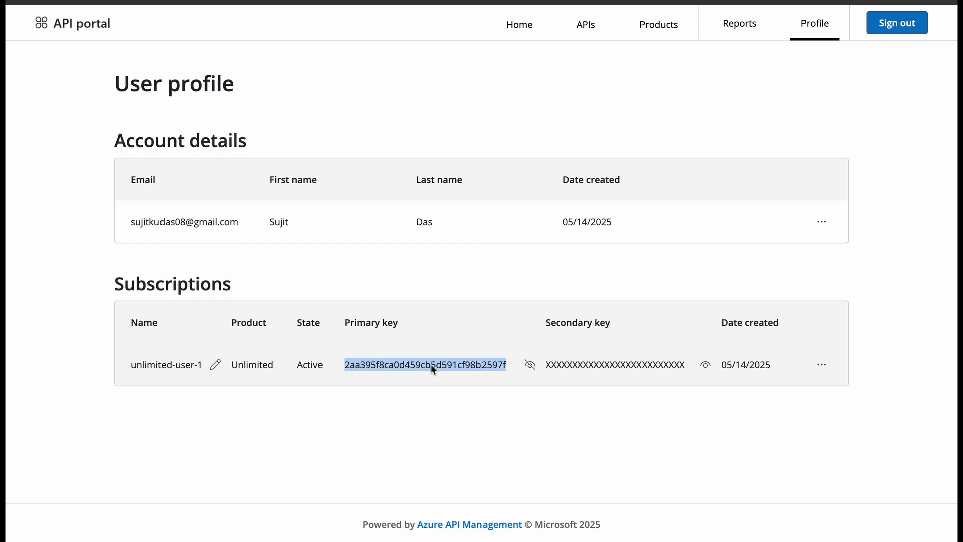
- Open the Unlimited product in the developer portal, check its subscription status, and open the Echo API it contains
left_click(645, 31)
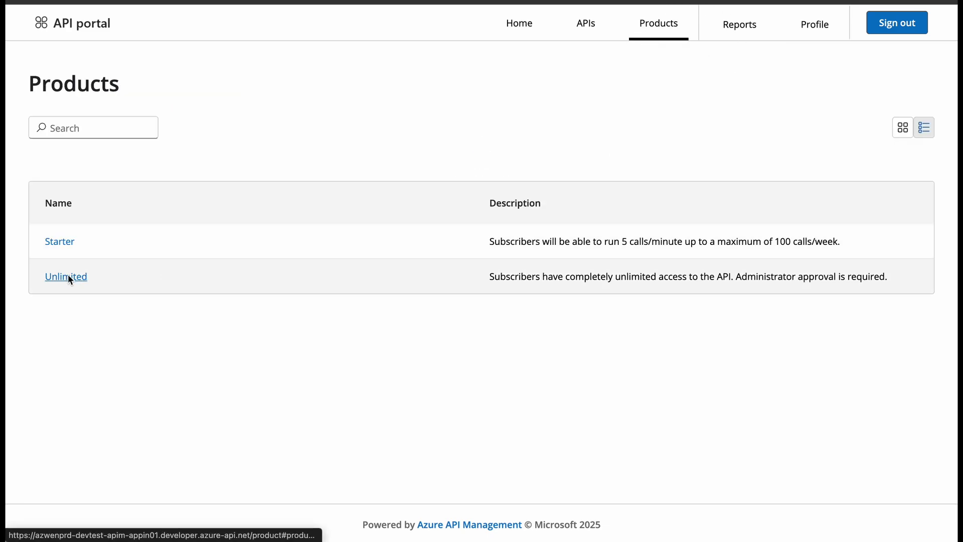
left_click(68, 276)
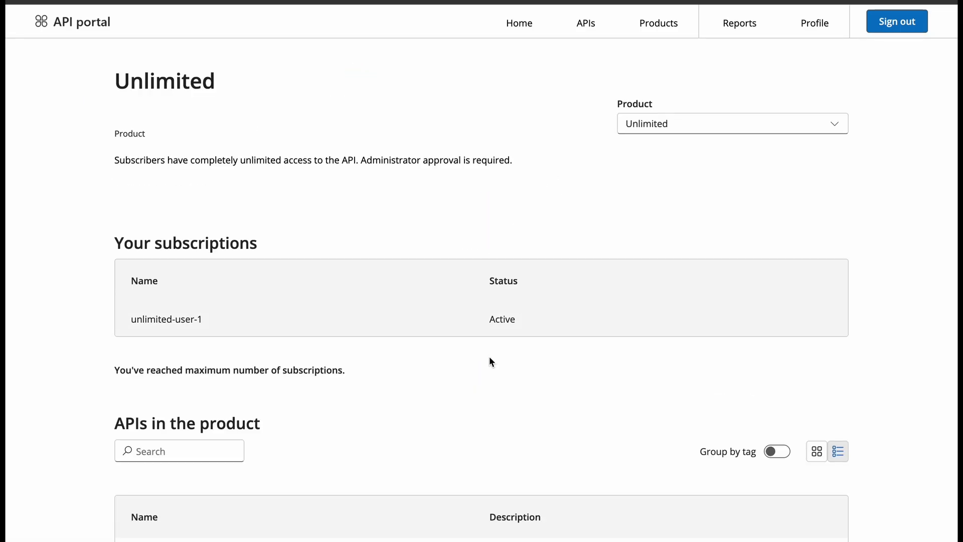
scroll(474, 386, "down", 3)
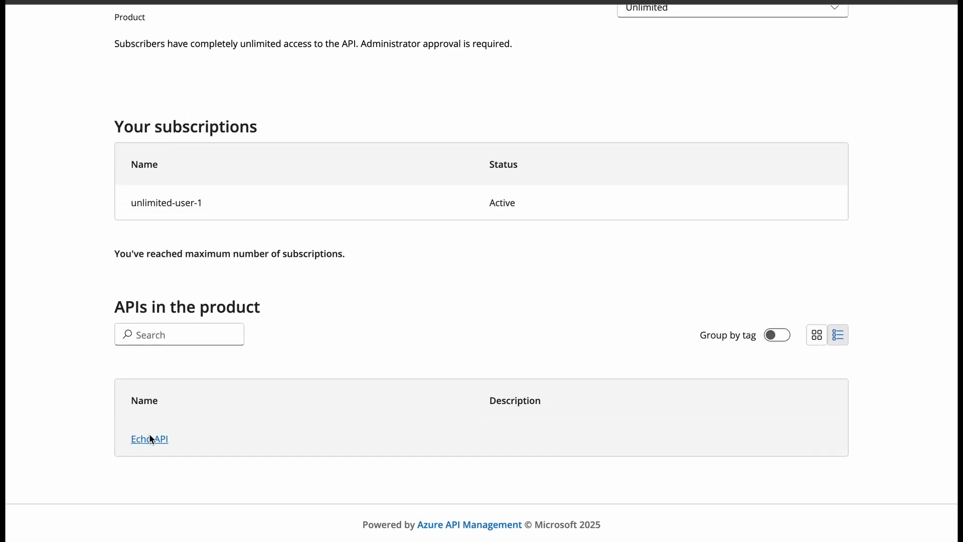
left_click(150, 437)
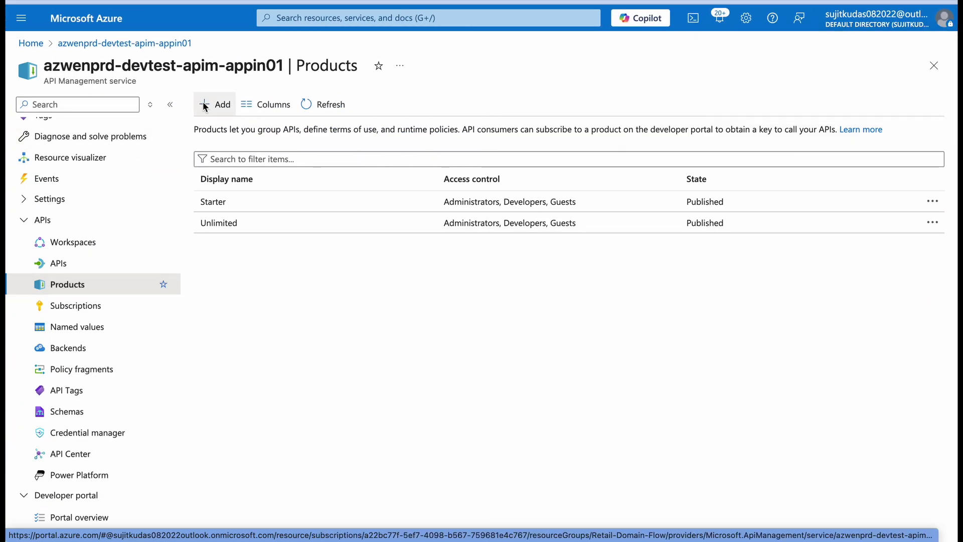
left_click(204, 104)
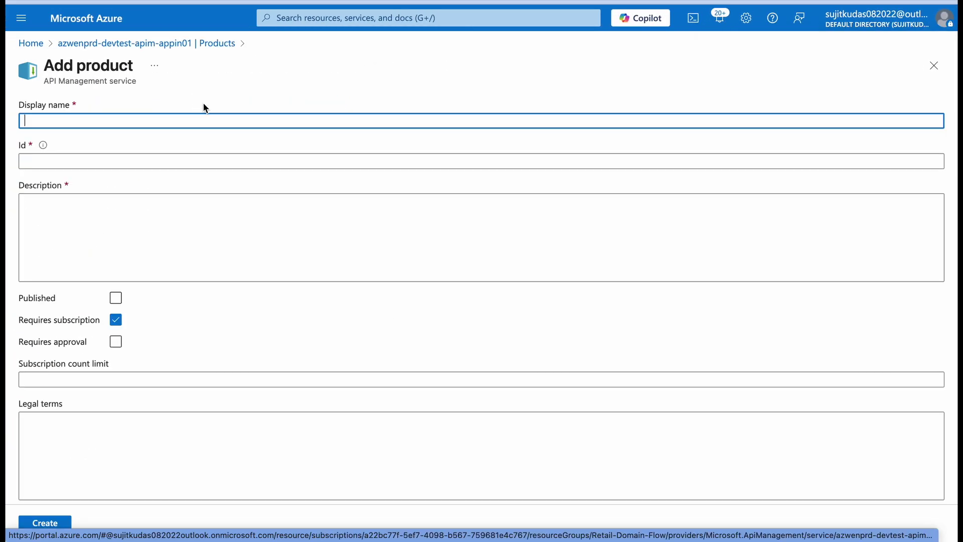
left_click(108, 125)
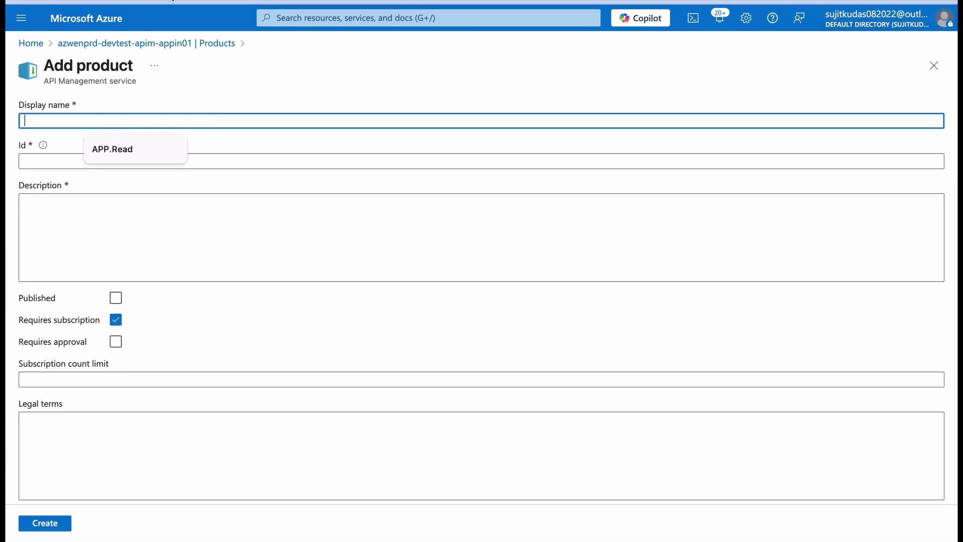
left_click(162, 42)
- Review the APIs available in the API Management service and return to its products list
left_click(59, 264)
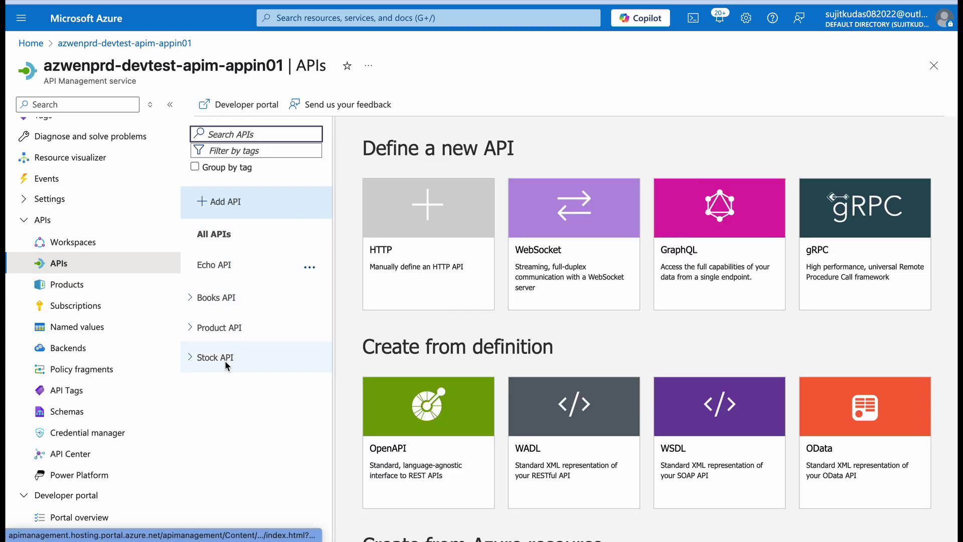
left_click(69, 290)
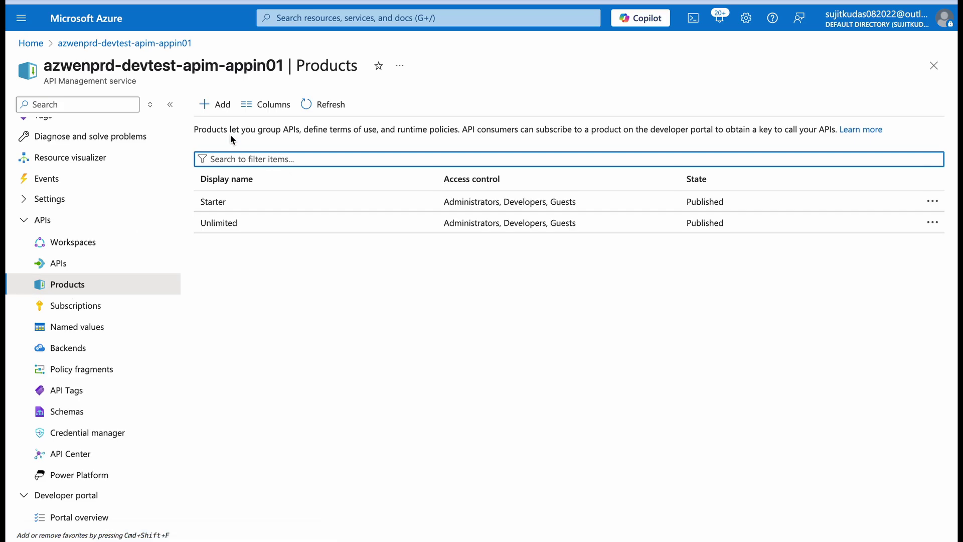
left_click(221, 108)
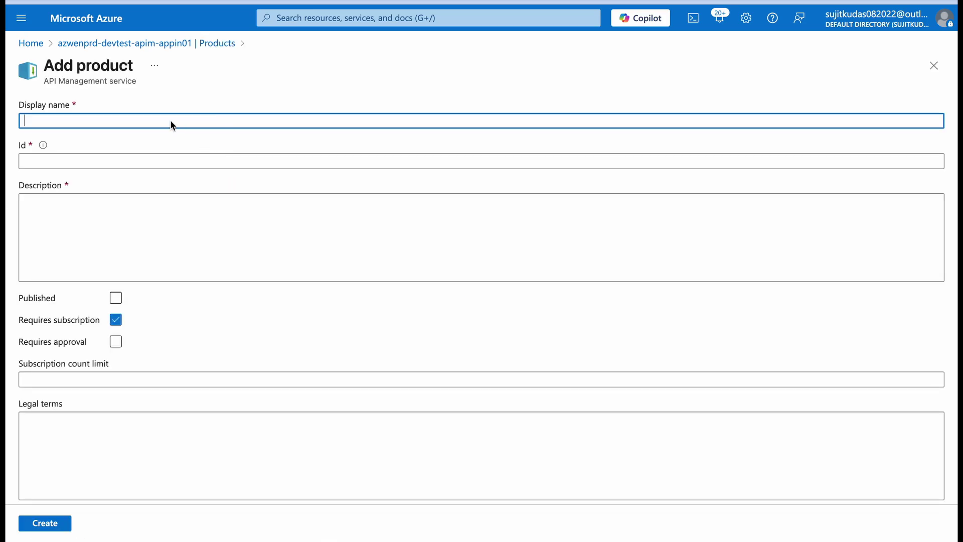
type("Ecommerd=")
key("BackSpace")
key("BackSpace")
key("BackSpace")
key("BackSpace")
key("BackSpace")
key("BackSpace")
key("BackSpace")
left_click(172, 43)
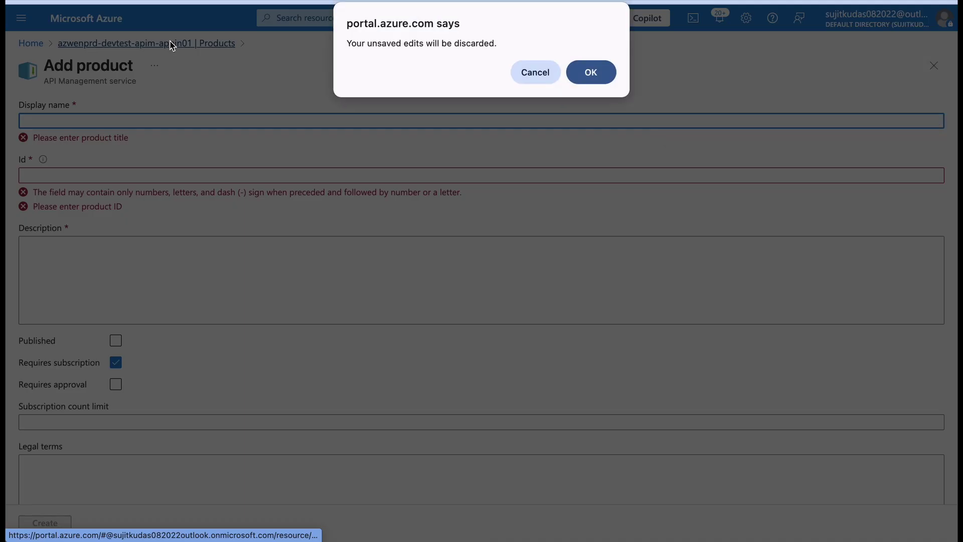
left_click(587, 78)
- Create a developer portal group with the display name ECommerceUsers
scroll(80, 431, "down", 4)
scroll(78, 442, "down", 1)
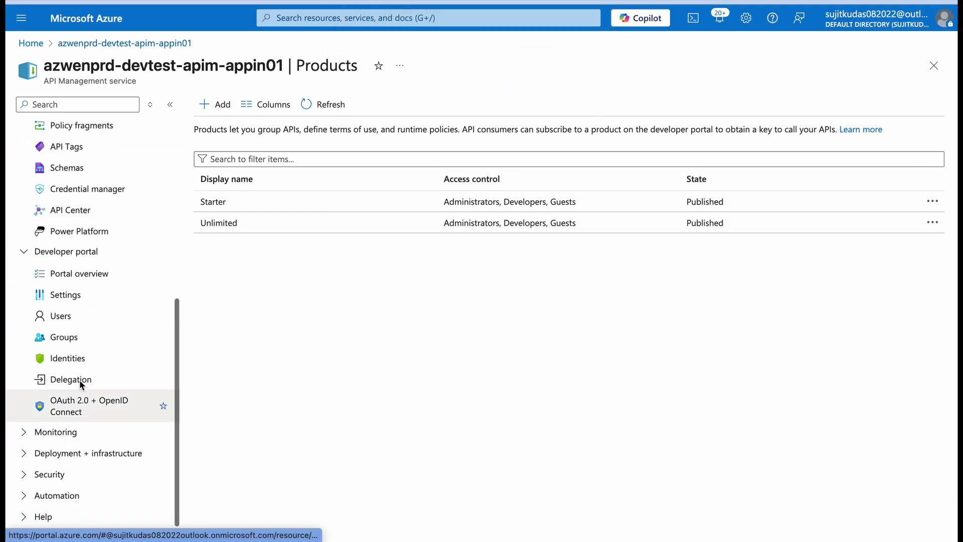
left_click(59, 342)
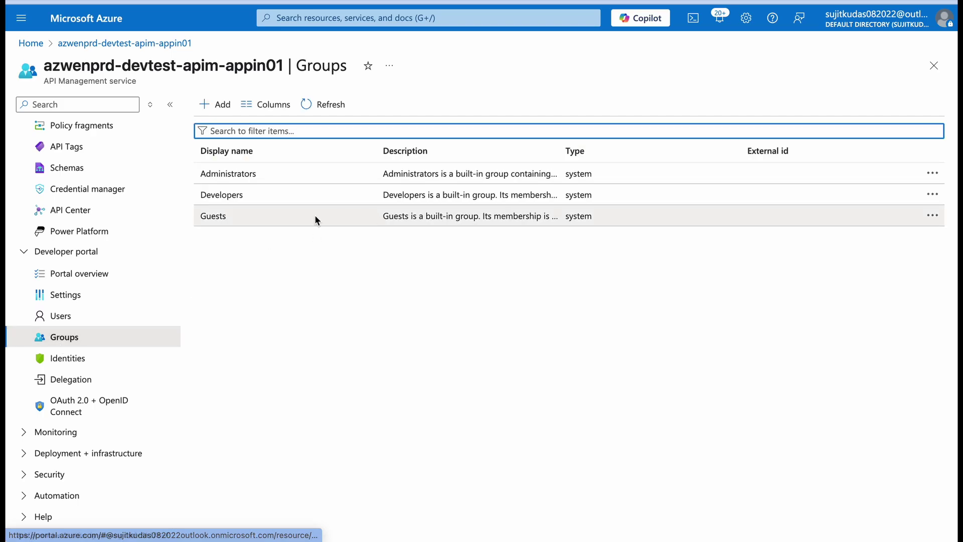
left_click(222, 106)
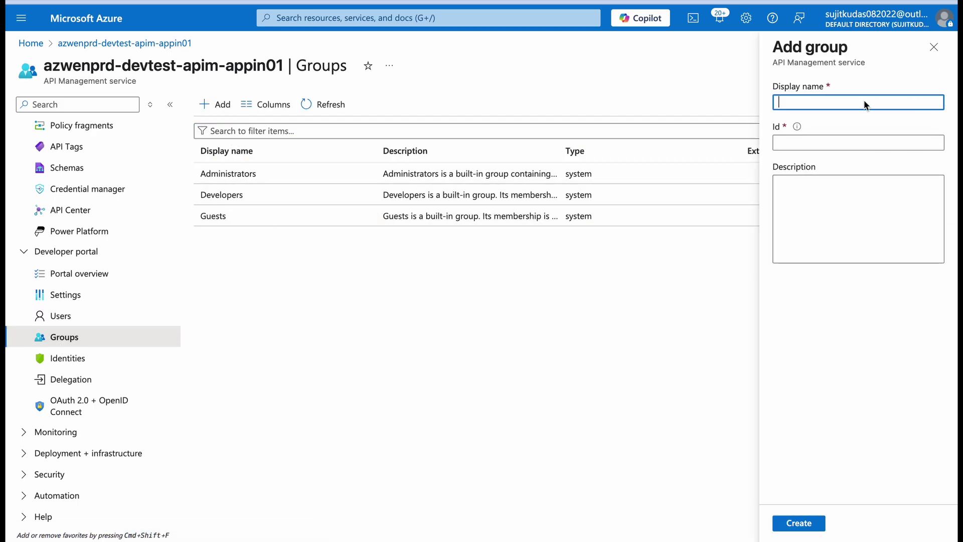
type("ECommerce")
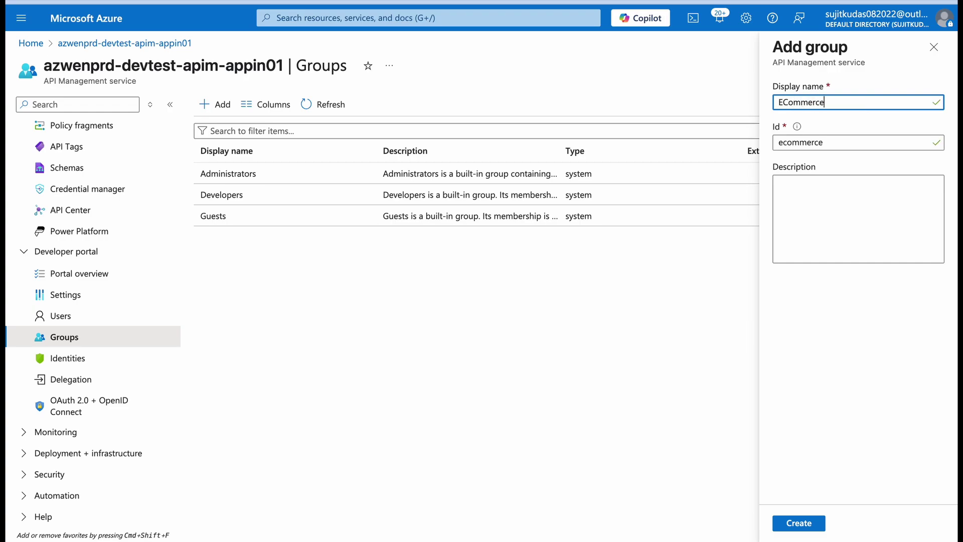
type("Users")
left_click(805, 522)
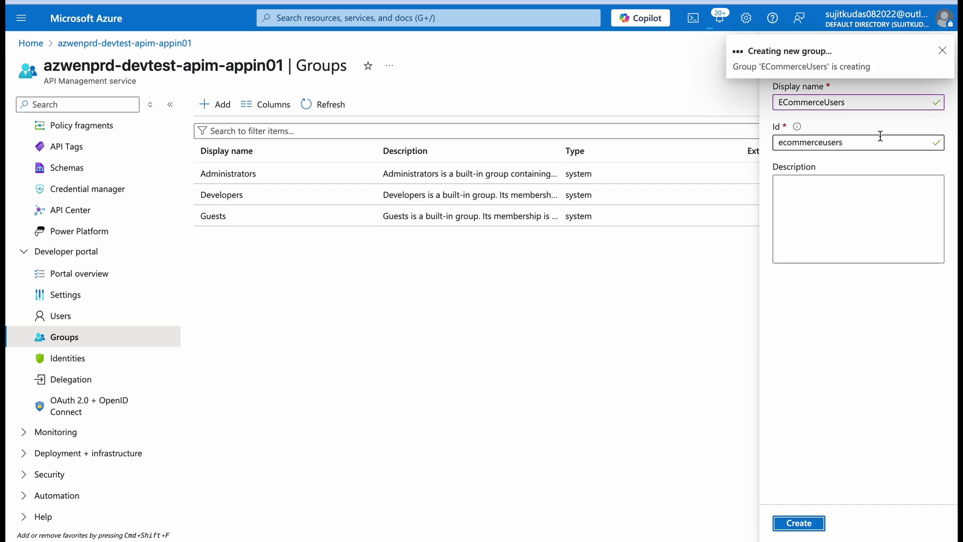
- Open the ECommerceUsers group and add the non-administrator user as a member
left_click(242, 216)
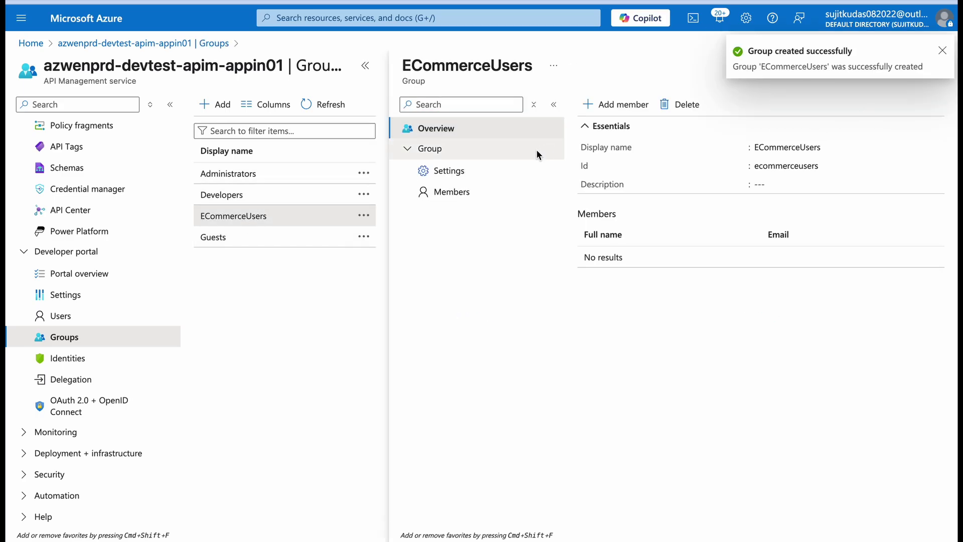
left_click(454, 193)
left_click(599, 106)
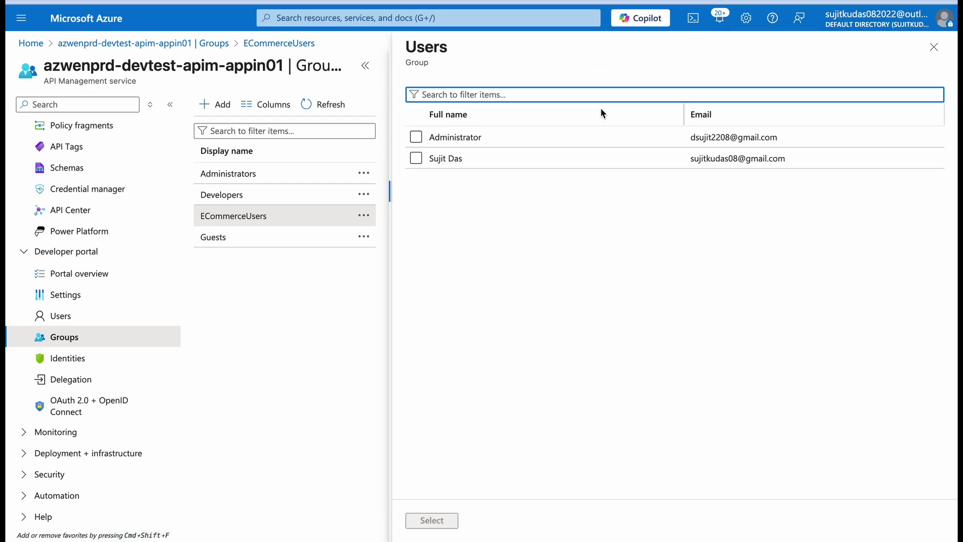
left_click(416, 158)
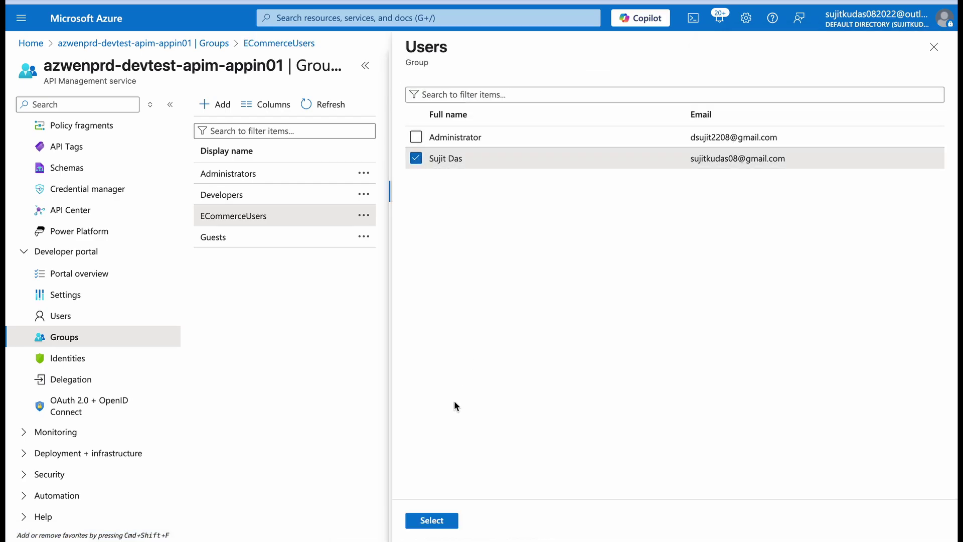
left_click(444, 526)
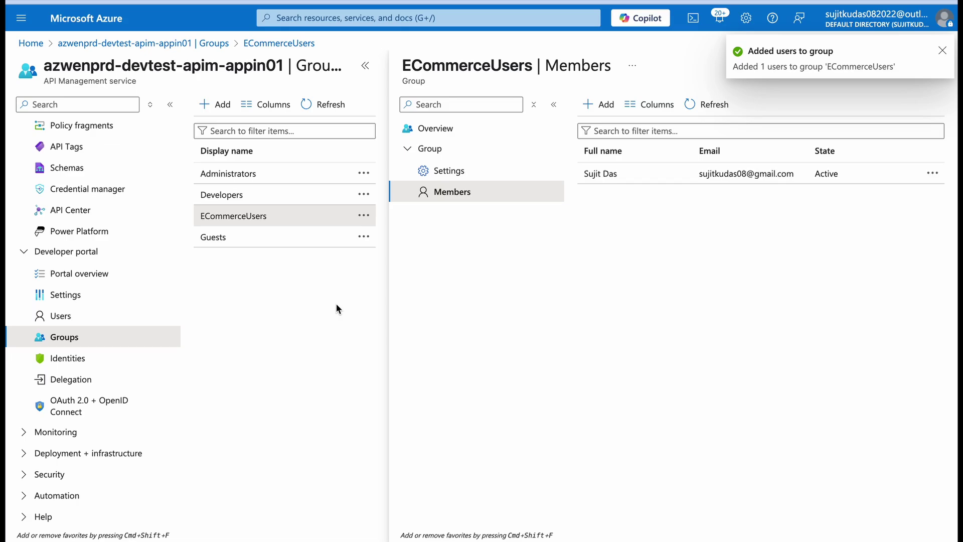
- Start a new product in the API Management service with the display name ECommerce Product
scroll(97, 367, "up", 3)
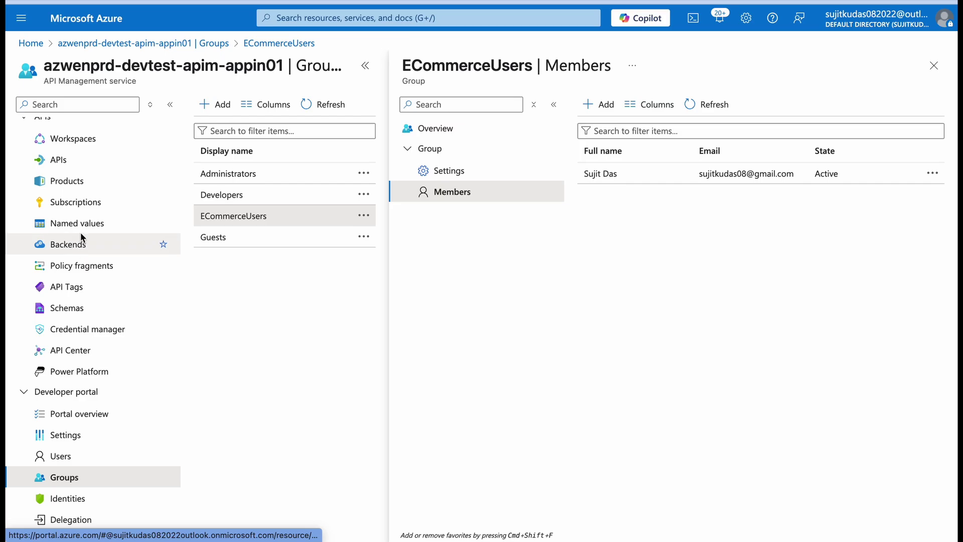
left_click(72, 182)
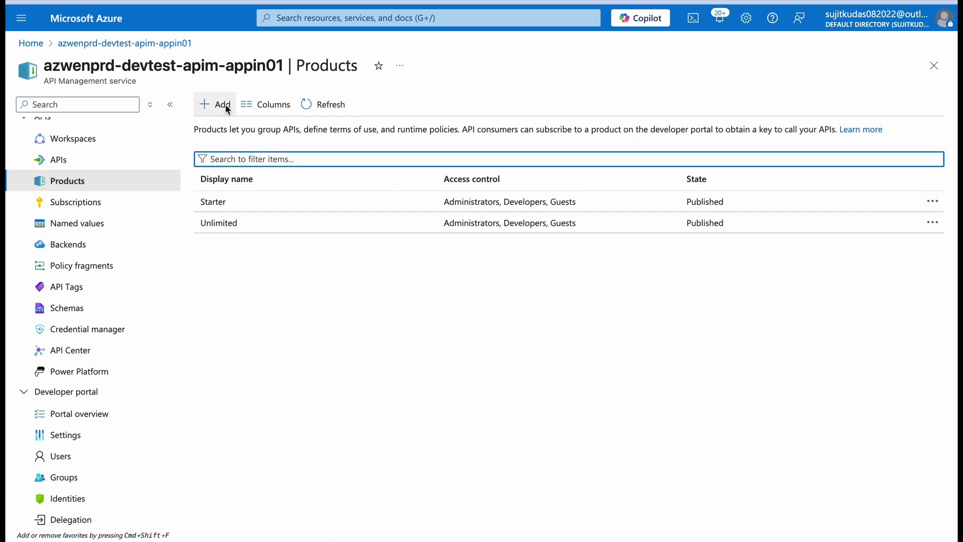
left_click(225, 105)
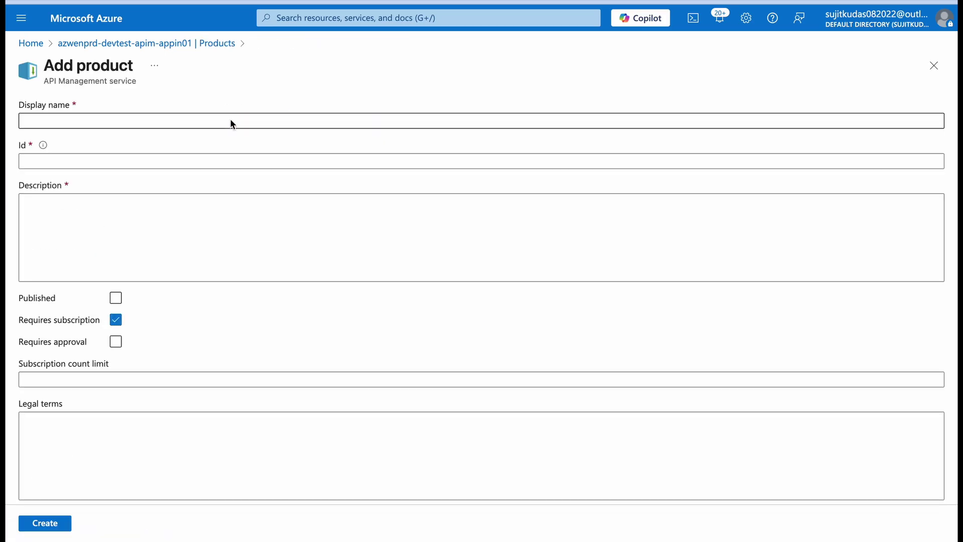
type("ECom")
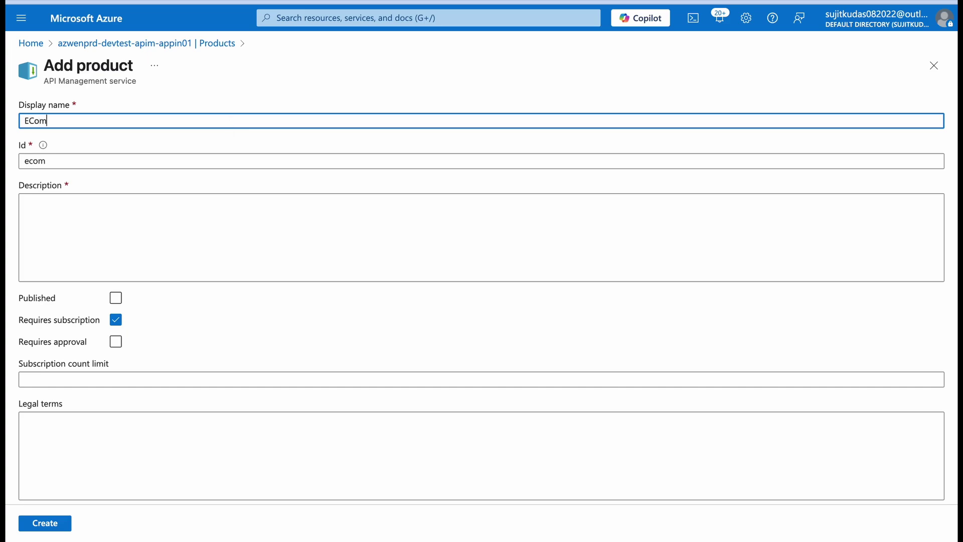
type("merce Proiduct")
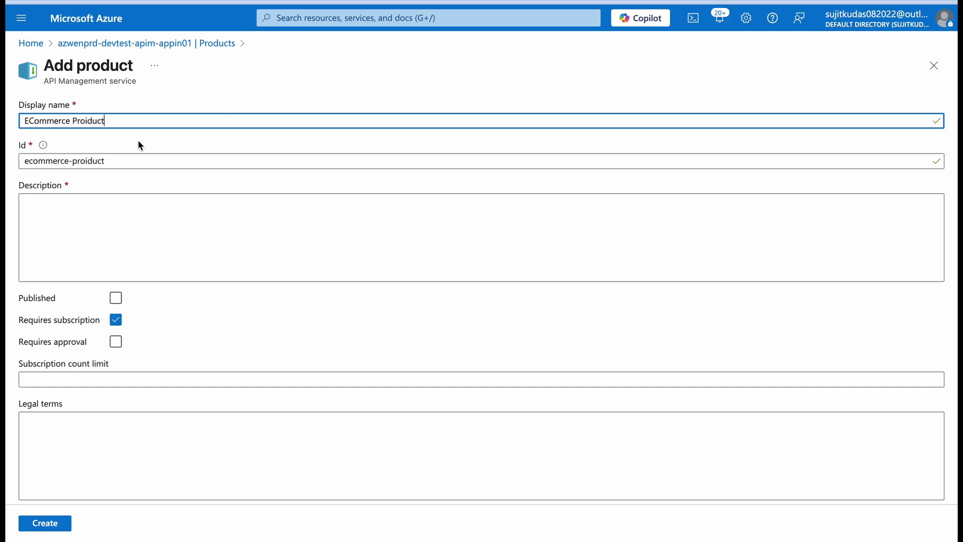
key("BackSpace")
key("BackSpace")
key("BackSpace")
key("BackSpace")
key("BackSpace")
type("duct")
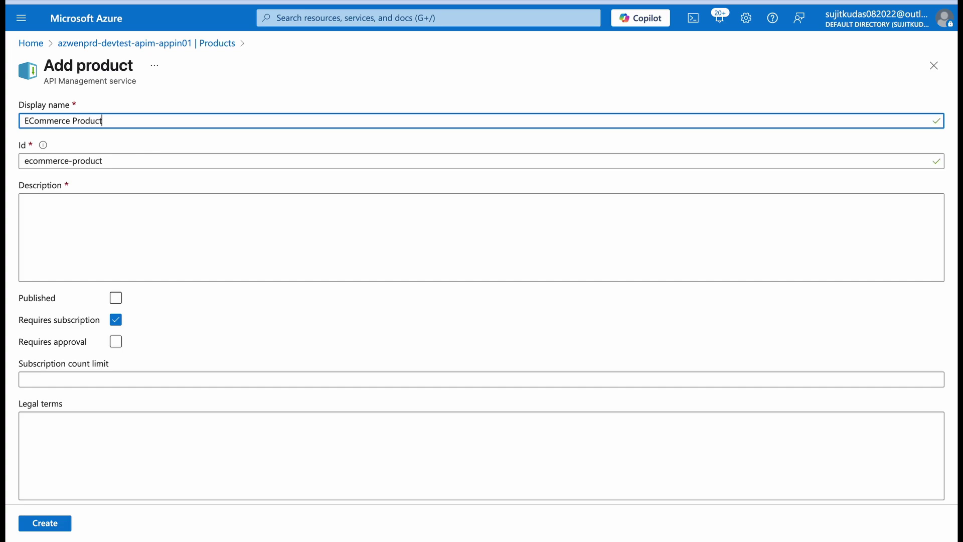
- Mark the new product as published and set its subscription count limit to 100
left_click(115, 246)
left_click(116, 298)
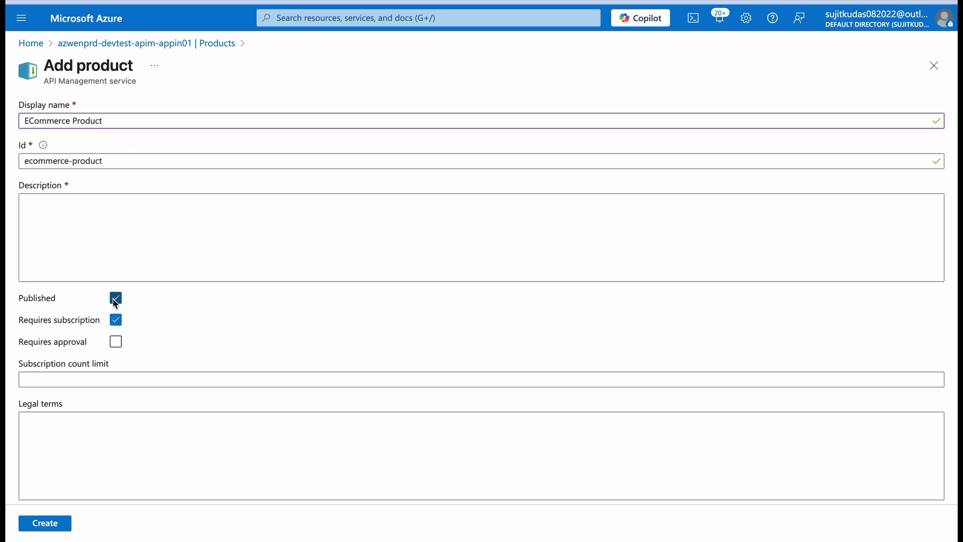
left_click(122, 340)
left_click(104, 378)
type("100")
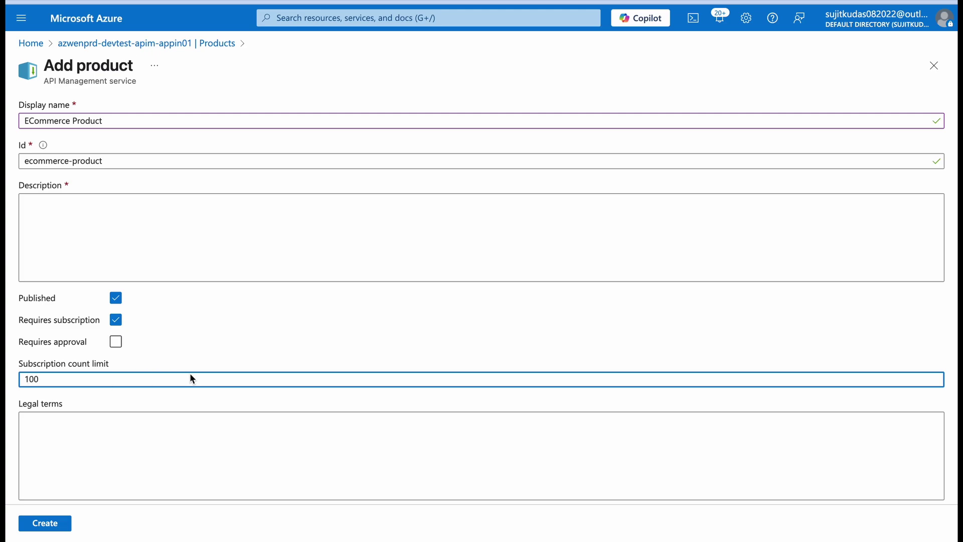
- Add Books API v1 and Product API v1 to the new product
scroll(190, 378, "down", 2)
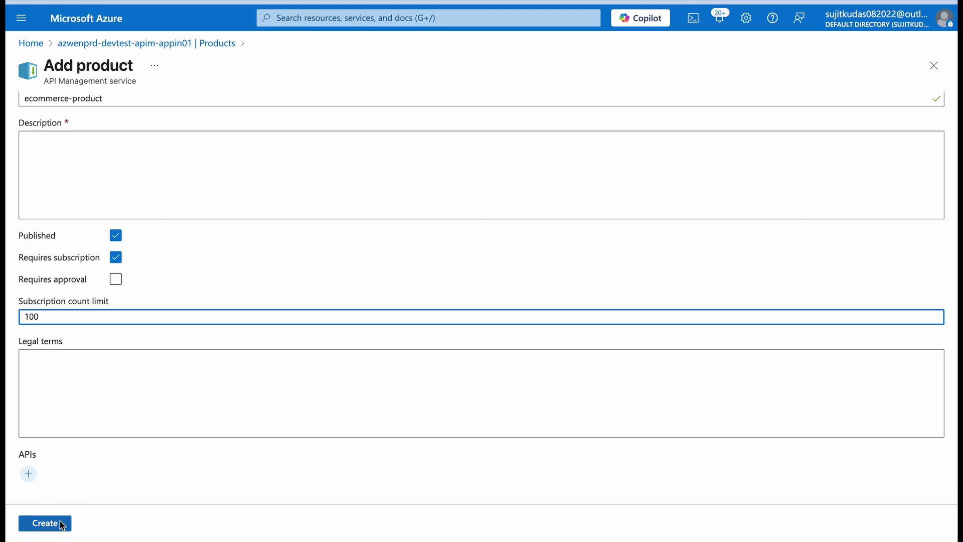
left_click(29, 473)
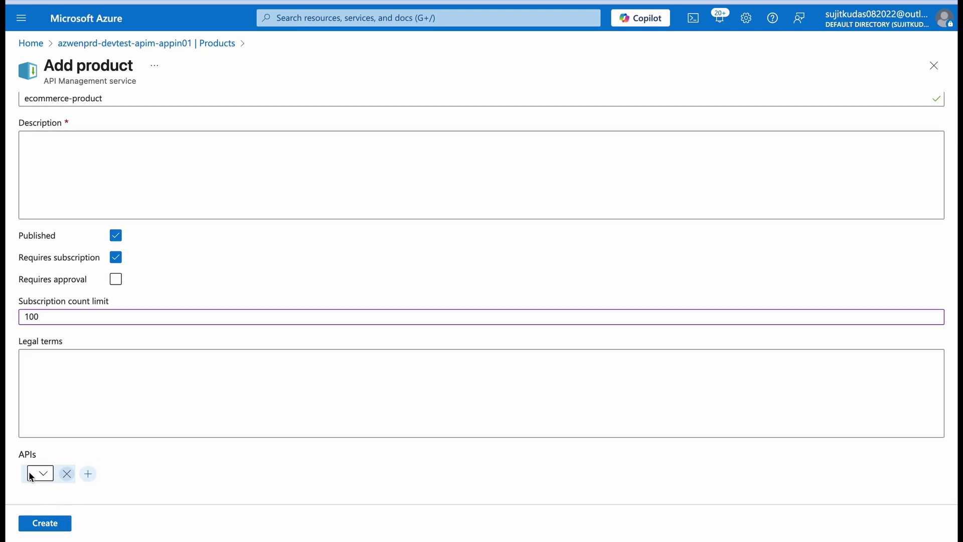
left_click(30, 473)
left_click(73, 346)
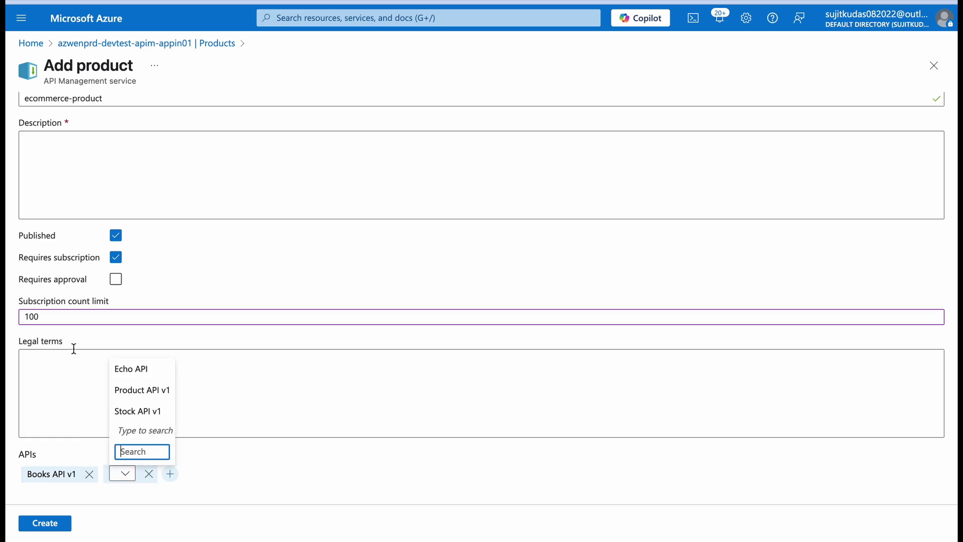
left_click(146, 390)
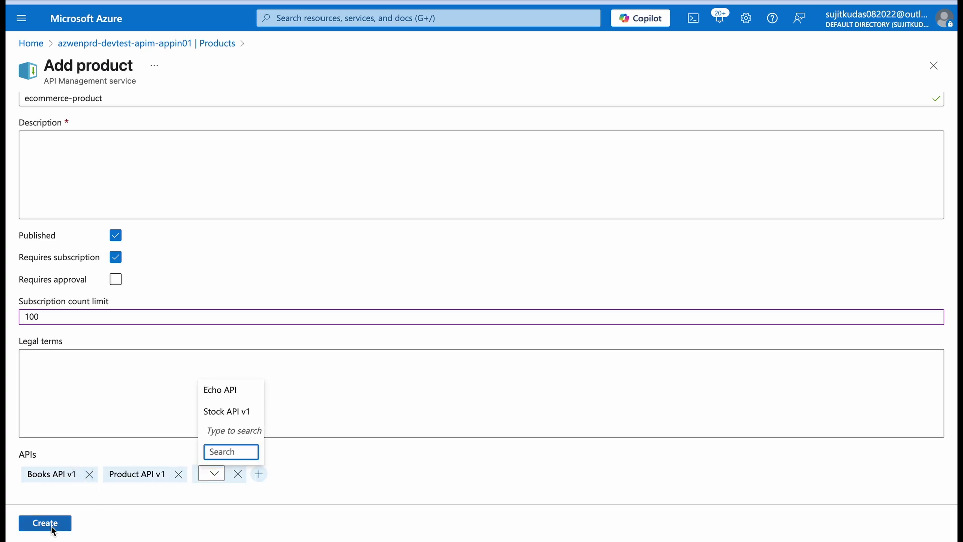
- Enter the description "This is a product to fetch ecommers apis" and create the product
left_click(52, 526)
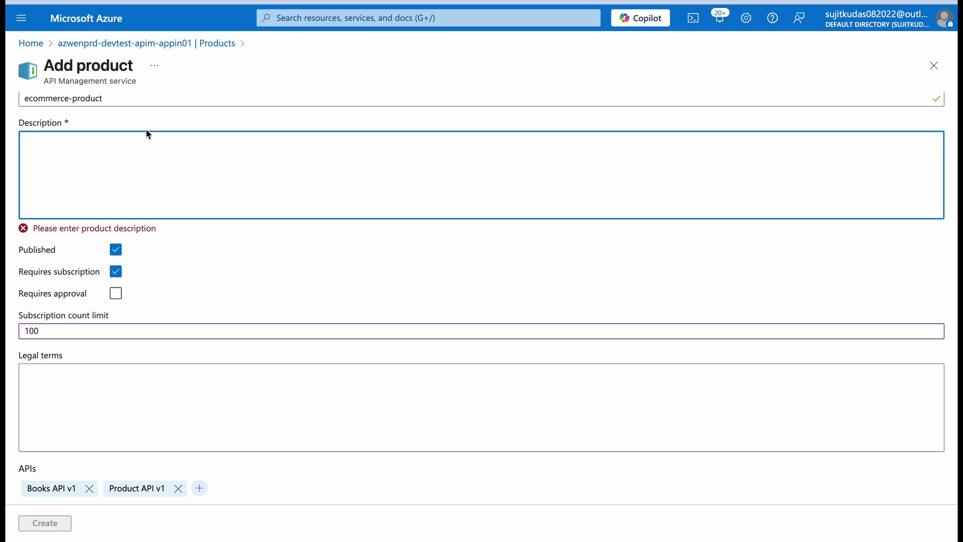
type("This is a gr")
key("BackSpace")
key("BackSpace")
key("BackSpace")
key("BackSpace")
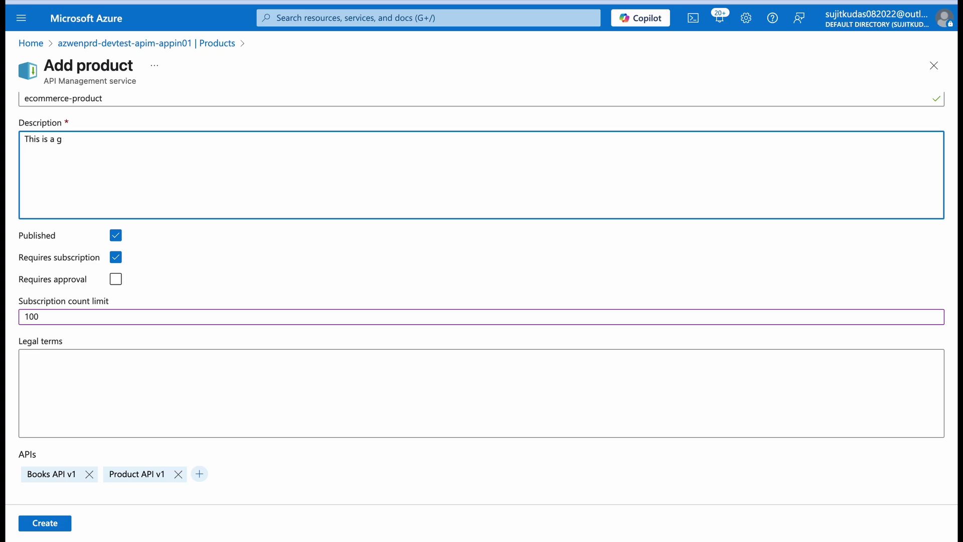
type("product to fetch ec")
type("ommers apis")
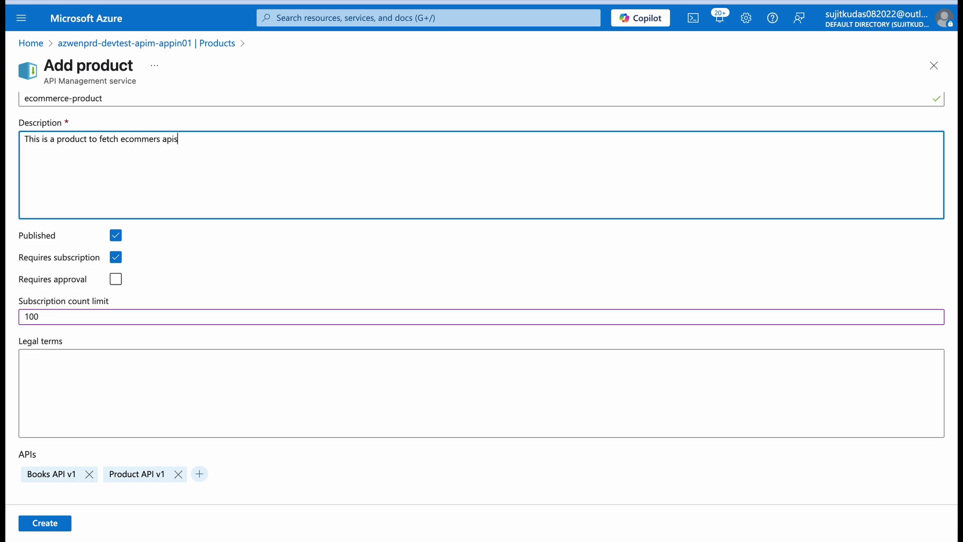
left_click(46, 526)
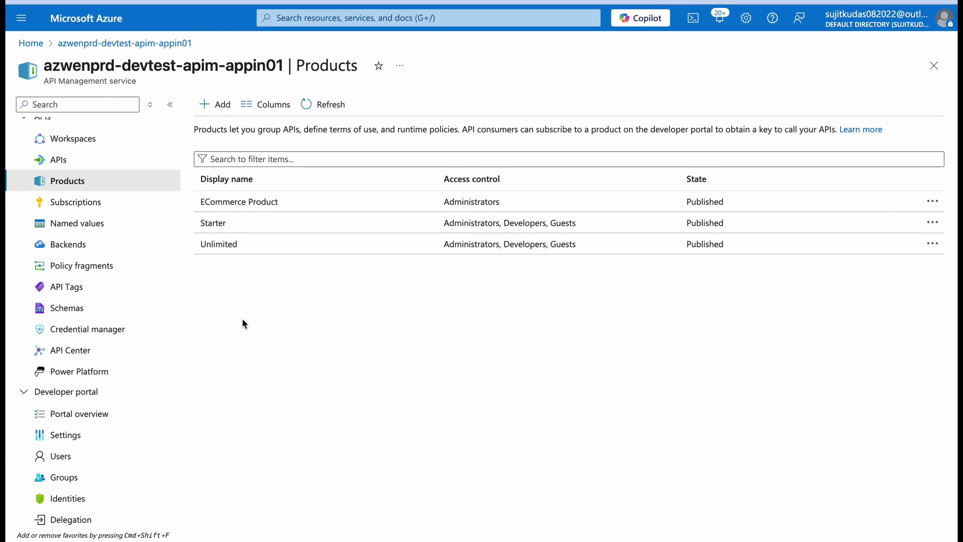
- Grant the ECommerceUsers group access to ECommerce Product and open the product's subscriptions
left_click(224, 202)
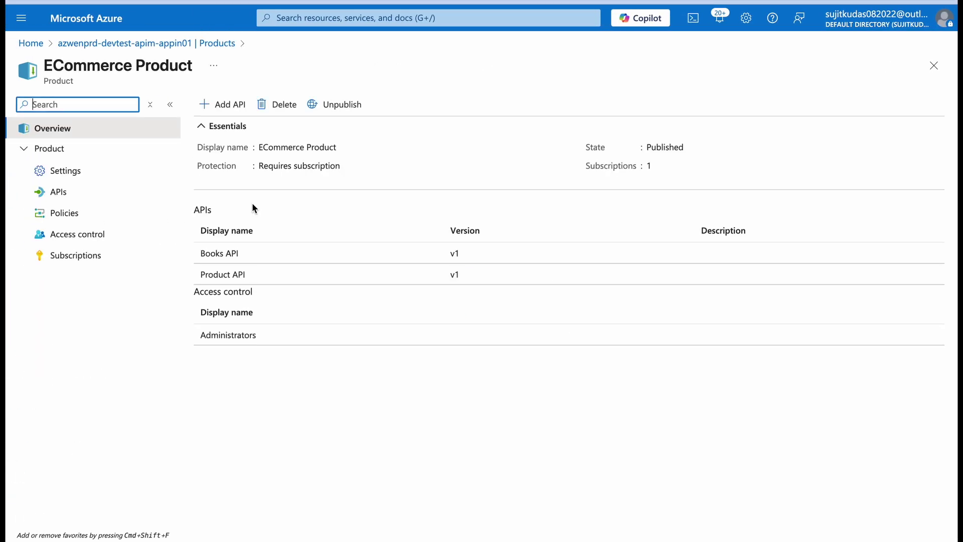
left_click(83, 234)
left_click(235, 104)
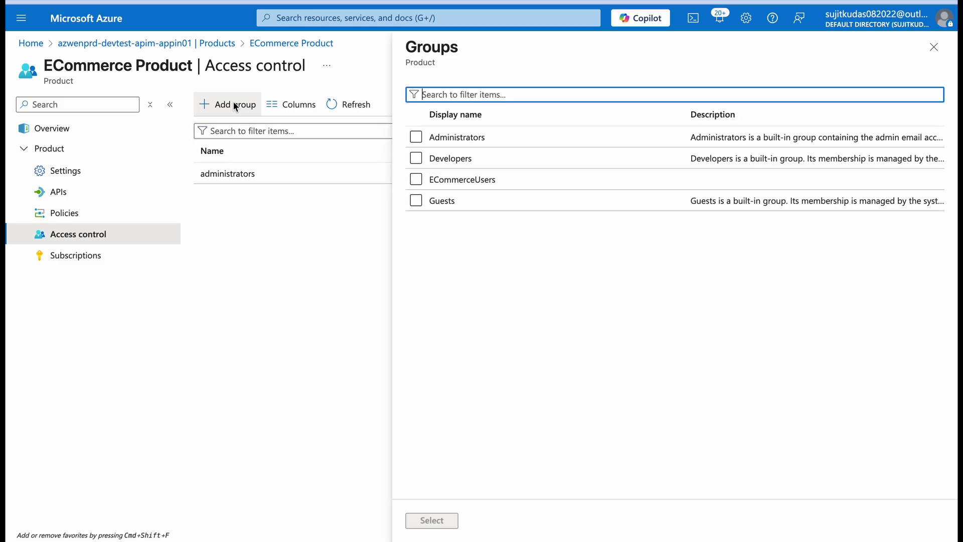
left_click(415, 179)
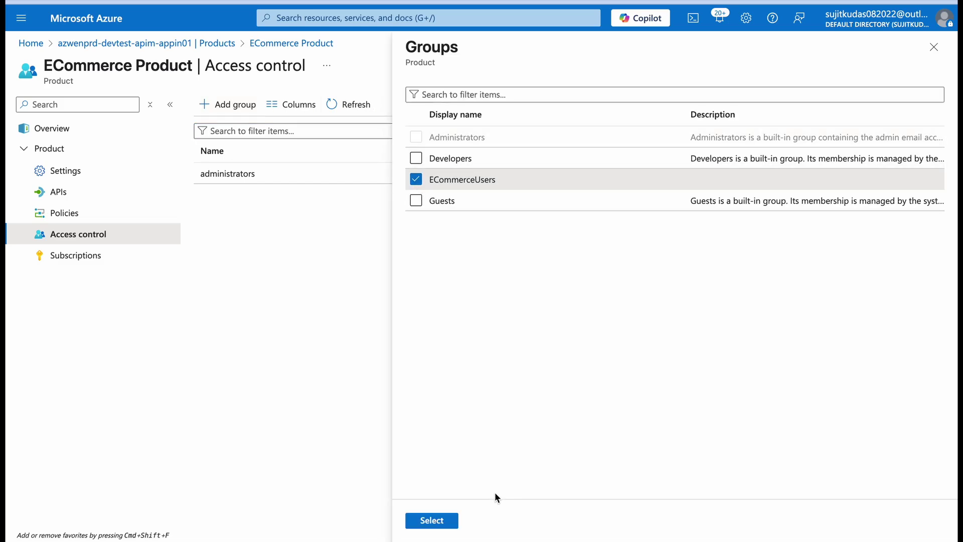
left_click(446, 523)
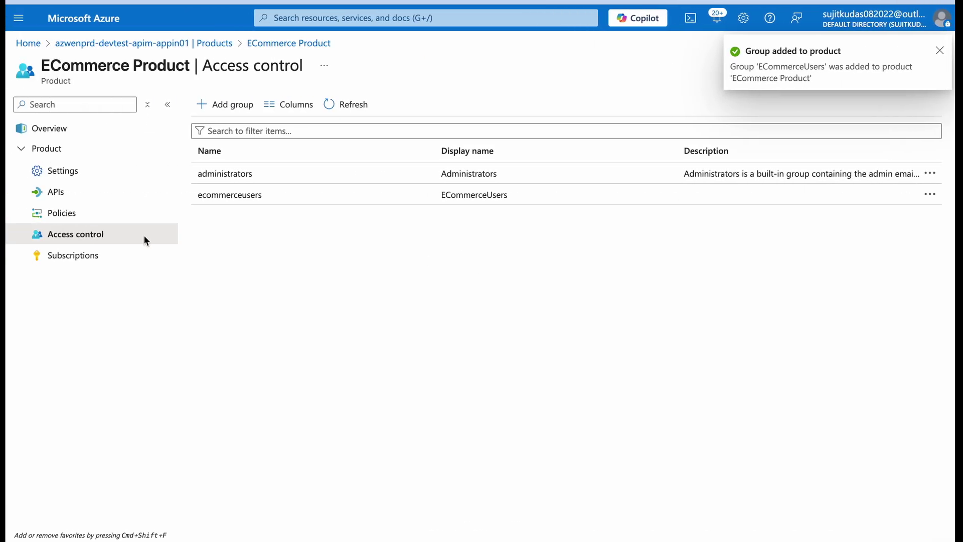
left_click(60, 215)
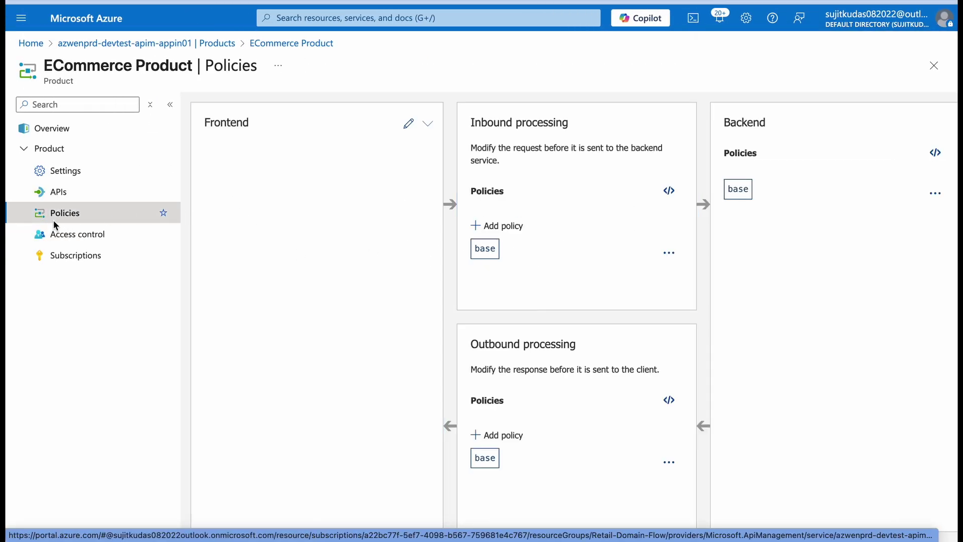
left_click(60, 257)
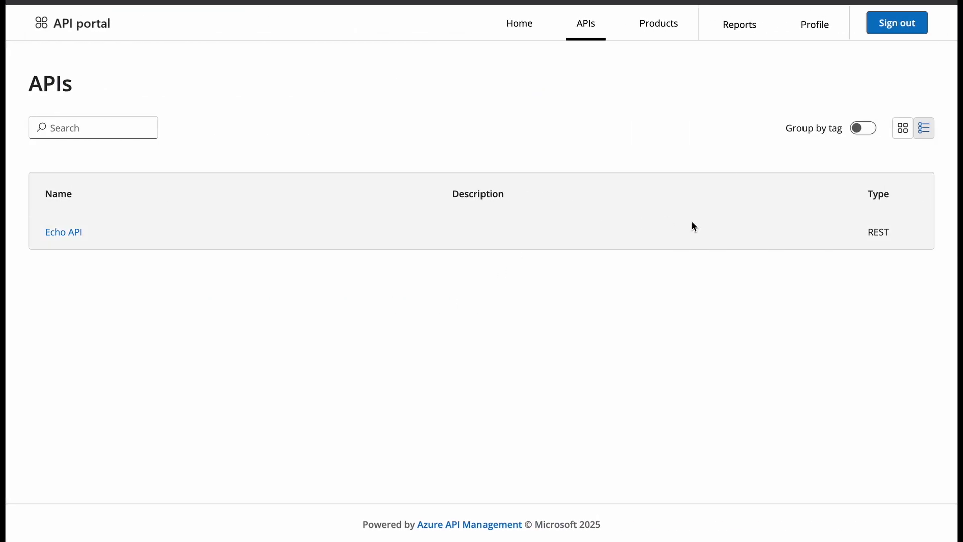
- Subscribe to ECommerce Product in the developer portal under the subscription name EcommersUser-1
left_click(658, 22)
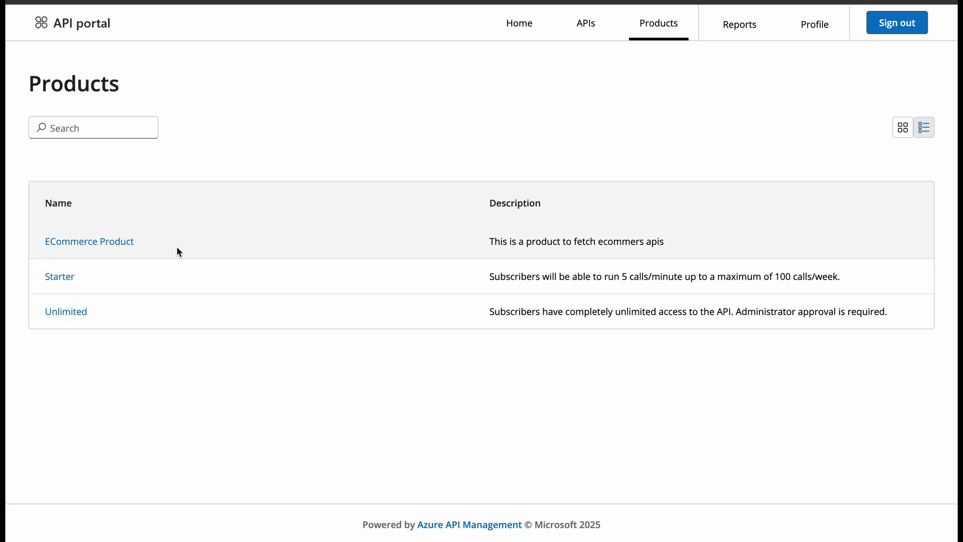
left_click(86, 243)
scroll(513, 244, "down", 3)
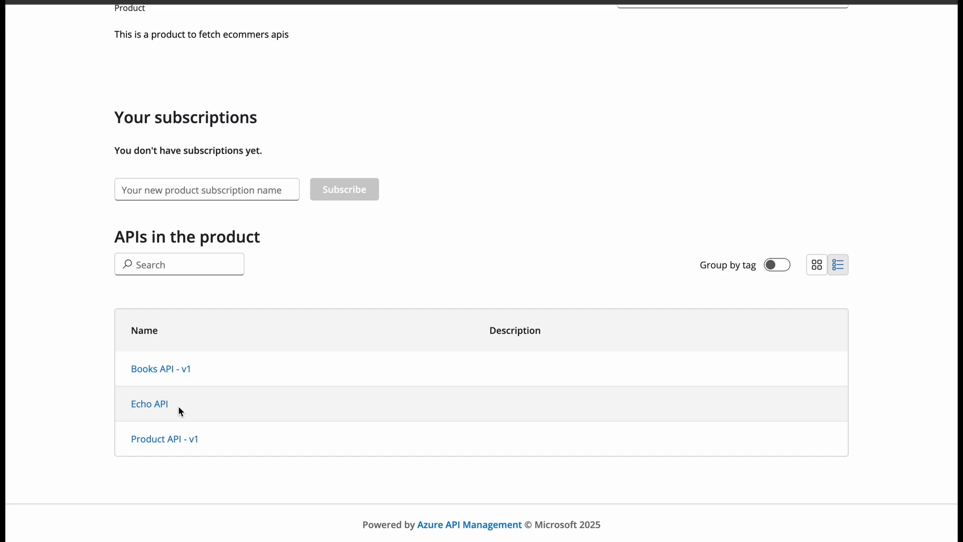
left_click(220, 194)
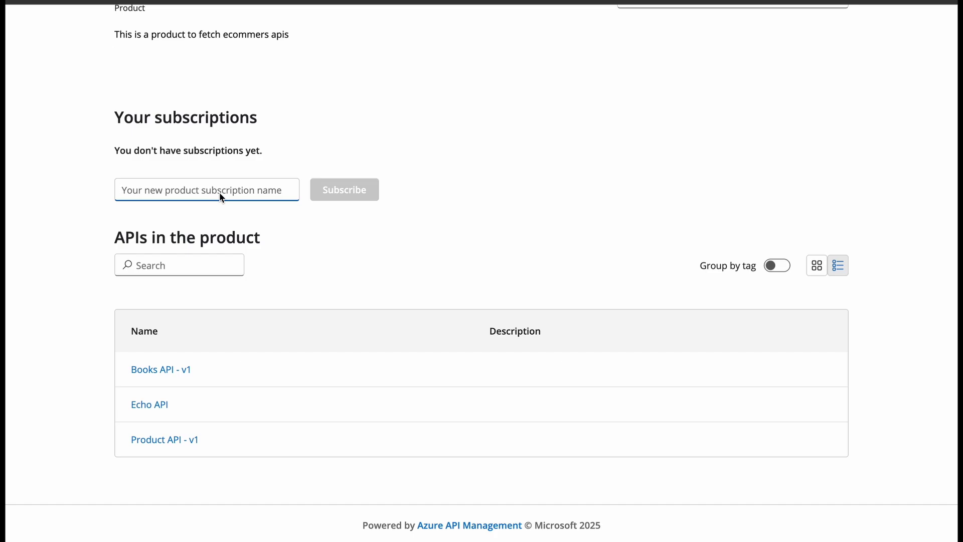
type("Ecommers")
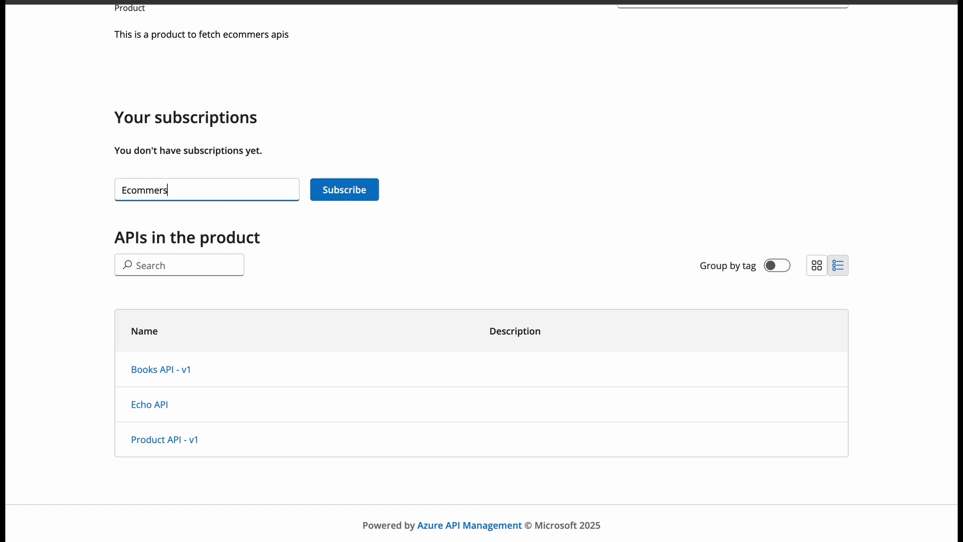
type("User-1")
left_click(329, 200)
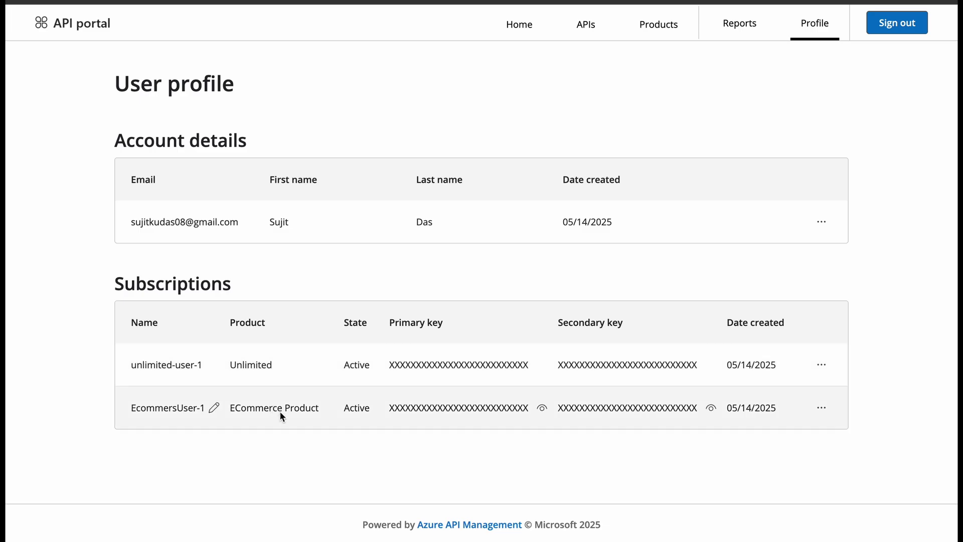
- Switch to the Azure portal and review the settings of ECommerce Product
key("ctrl+Left")
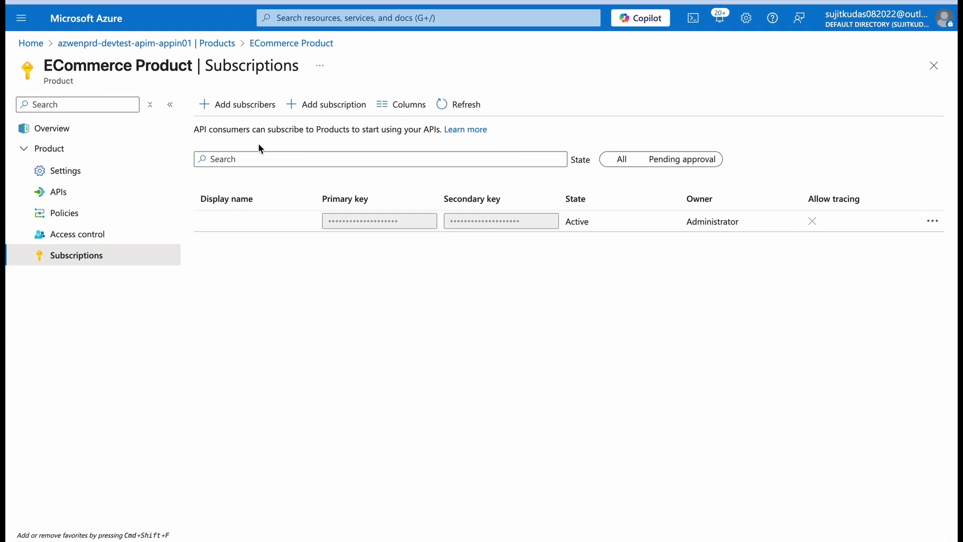
left_click(69, 169)
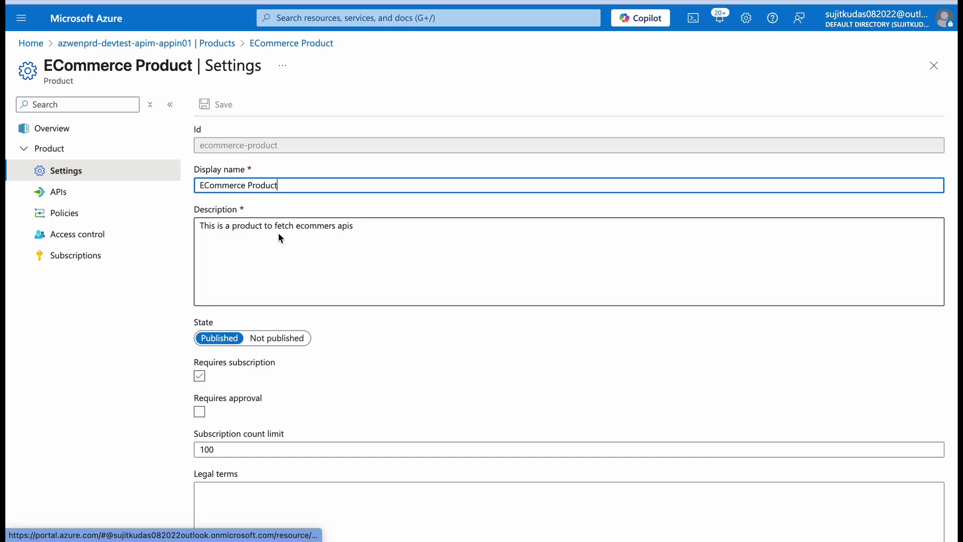
scroll(333, 422, "down", 1)
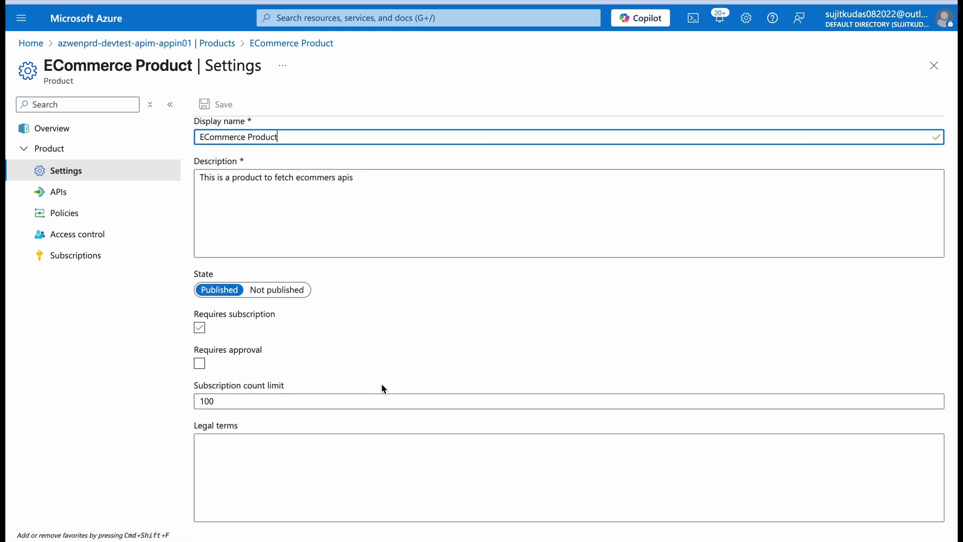
- Switch back to the developer portal and reveal the primary key of the EcommersUser-1 subscription
key("ctrl+Right")
left_click(542, 408)
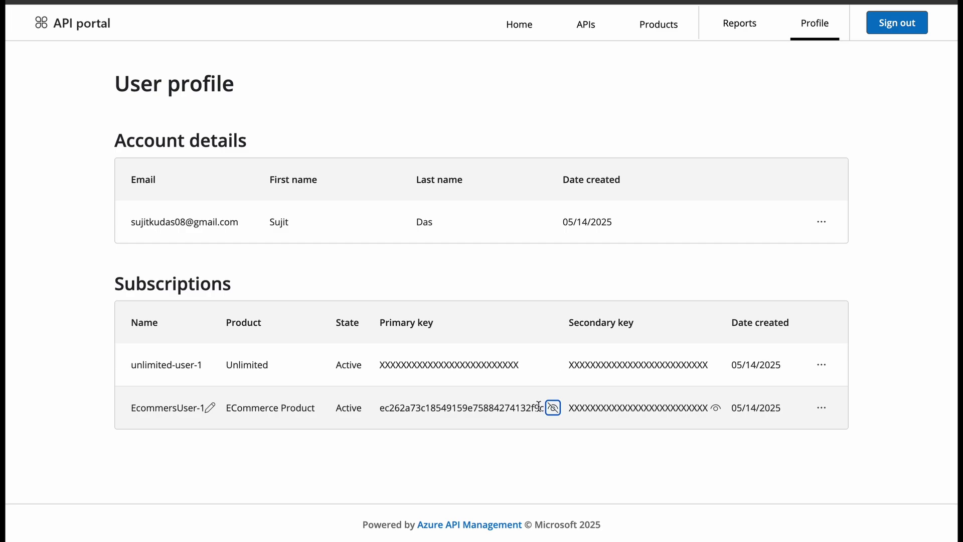
double_click(511, 407)
left_click(534, 94)
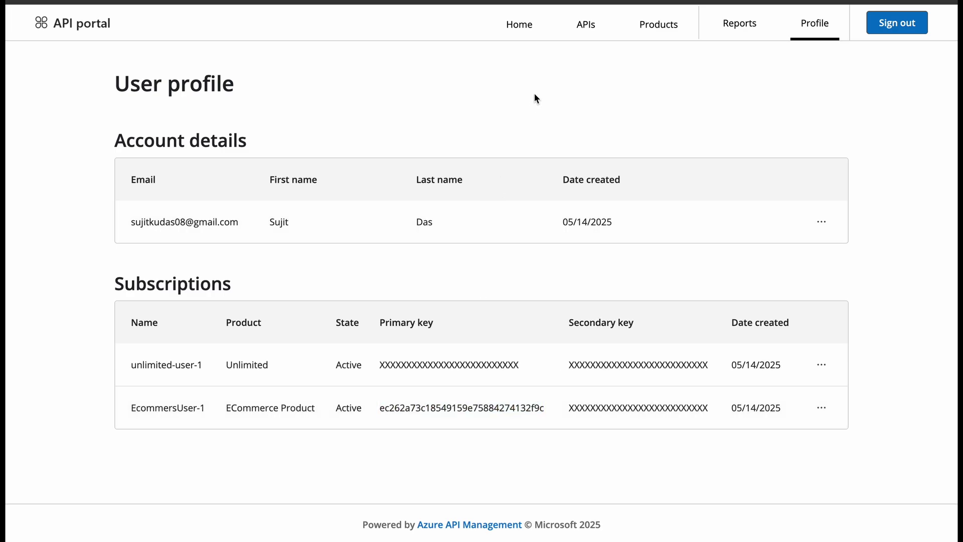
- Open Books API v1 in the developer portal and send a test request for its Get Books operation with the EcommersUser-1 subscription
left_click(579, 25)
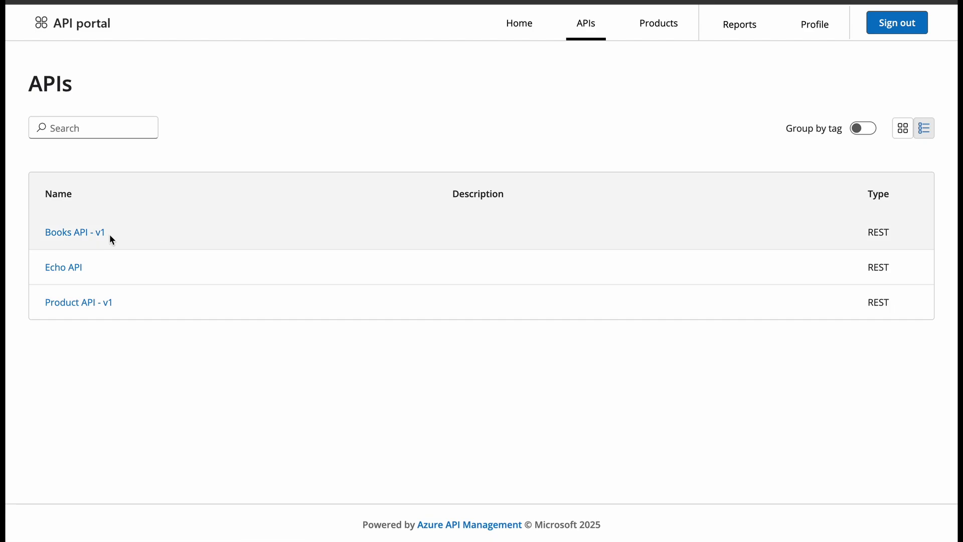
left_click(80, 233)
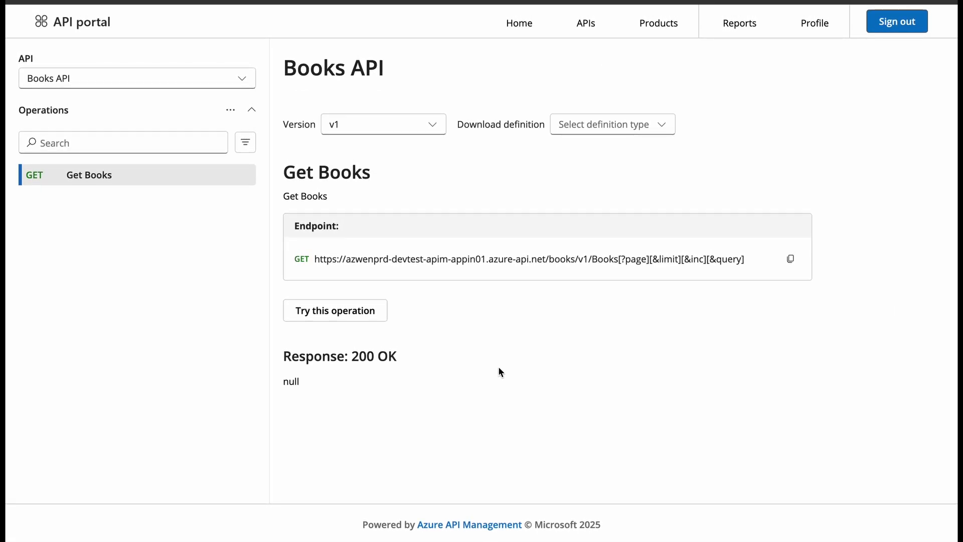
left_click(347, 308)
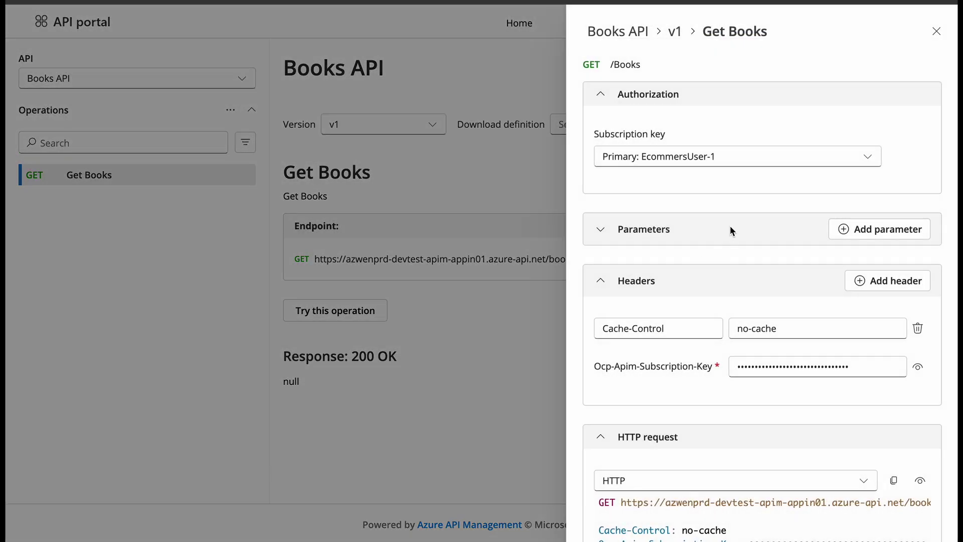
scroll(745, 293, "down", 3)
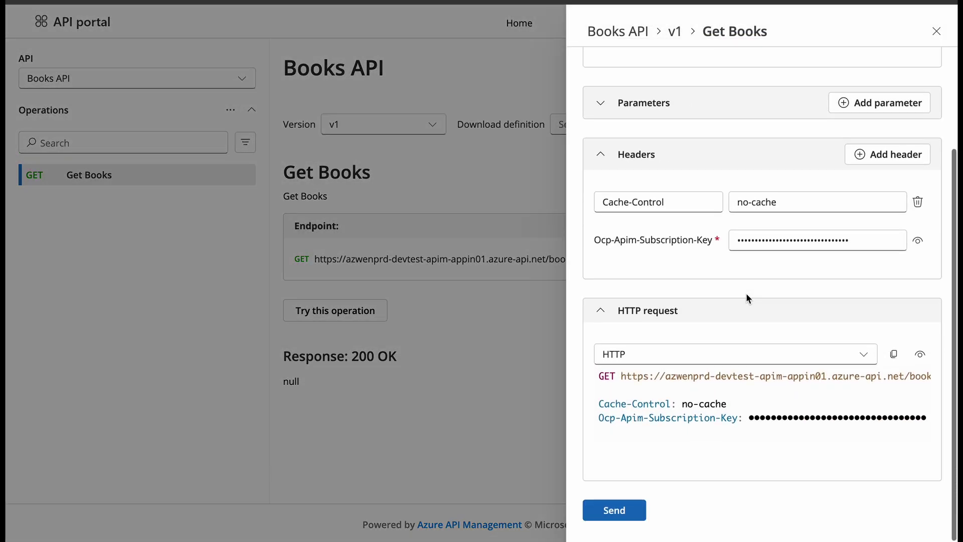
left_click(622, 509)
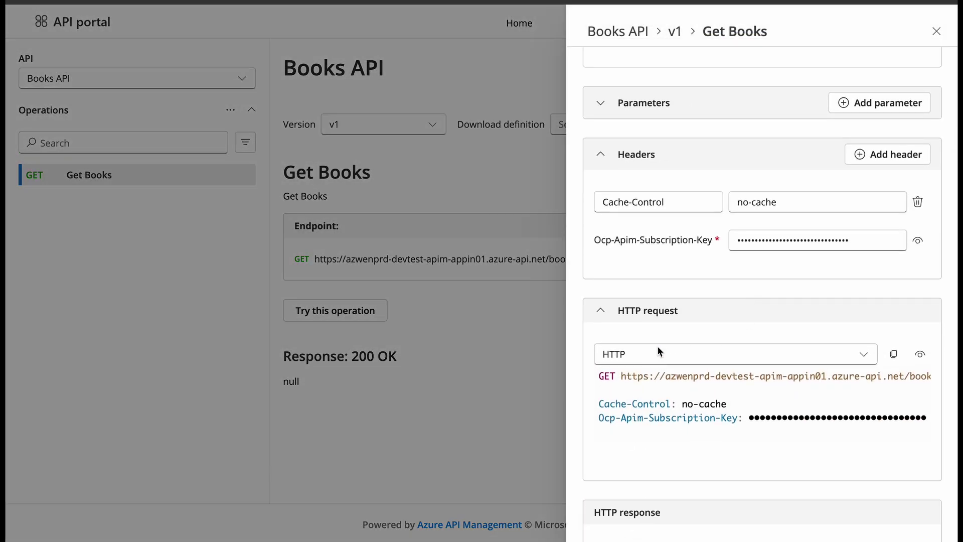
- Examine the HTTP response of the Get Books request, close the test console and switch back to the Azure portal
scroll(657, 345, "down", 10)
scroll(657, 345, "up", 15)
scroll(658, 345, "down", 10)
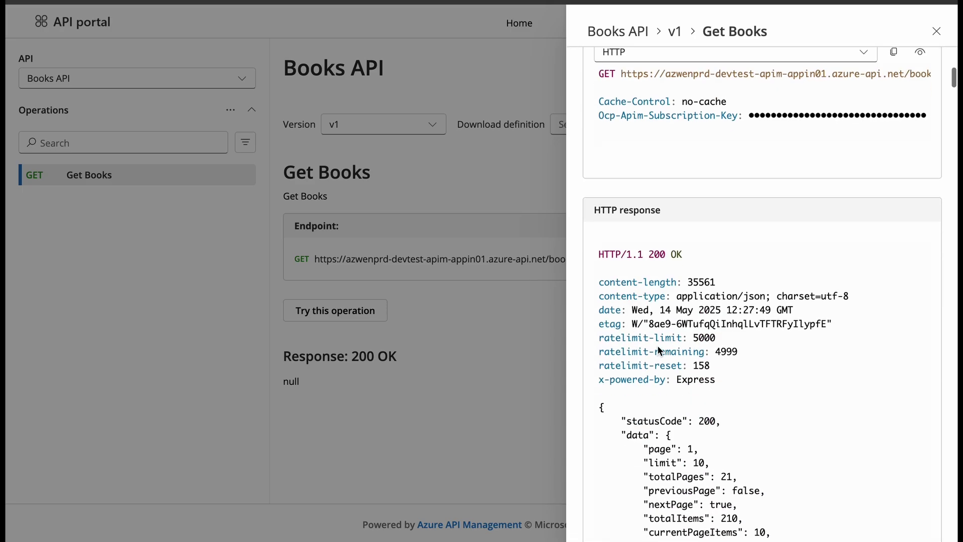
scroll(691, 281, "up", 10)
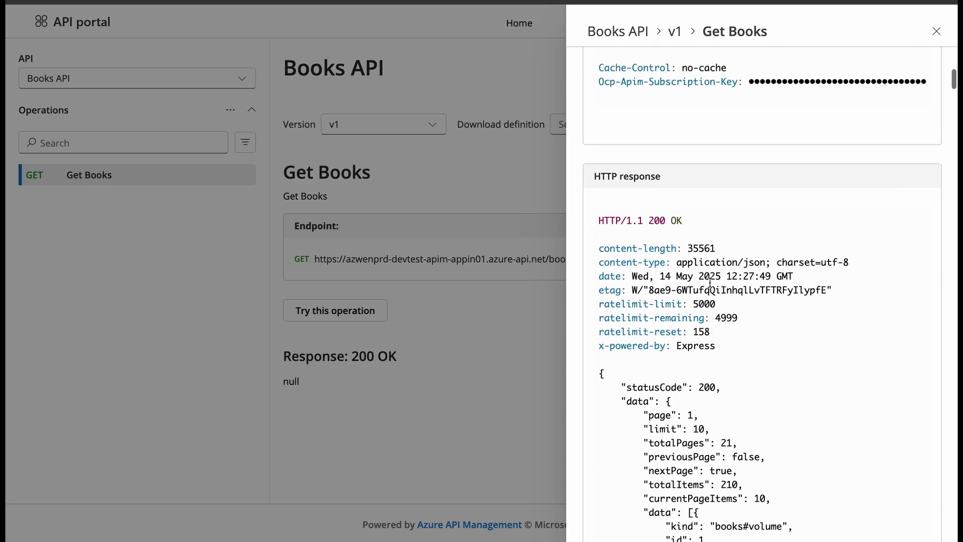
left_click(437, 151)
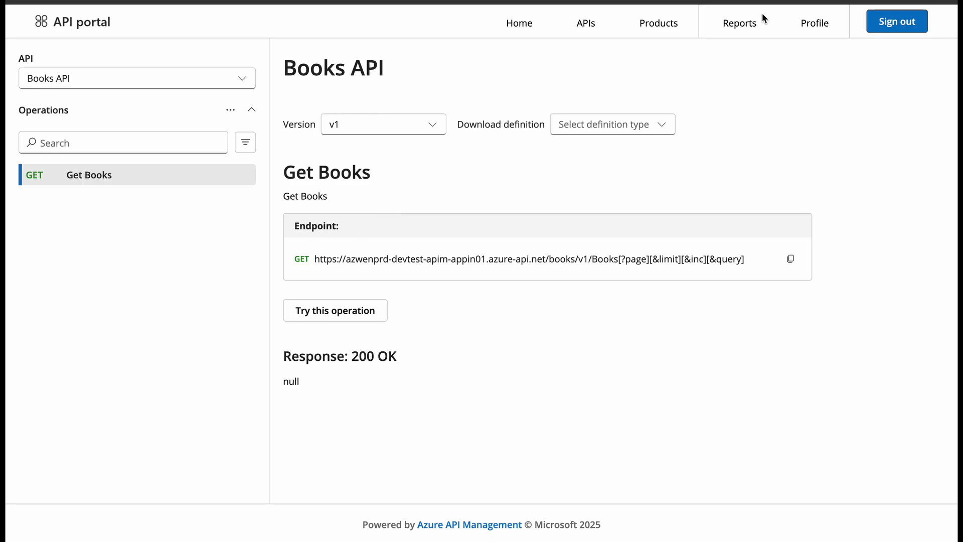
mouse_move(763, 2)
key("ctrl+Left")
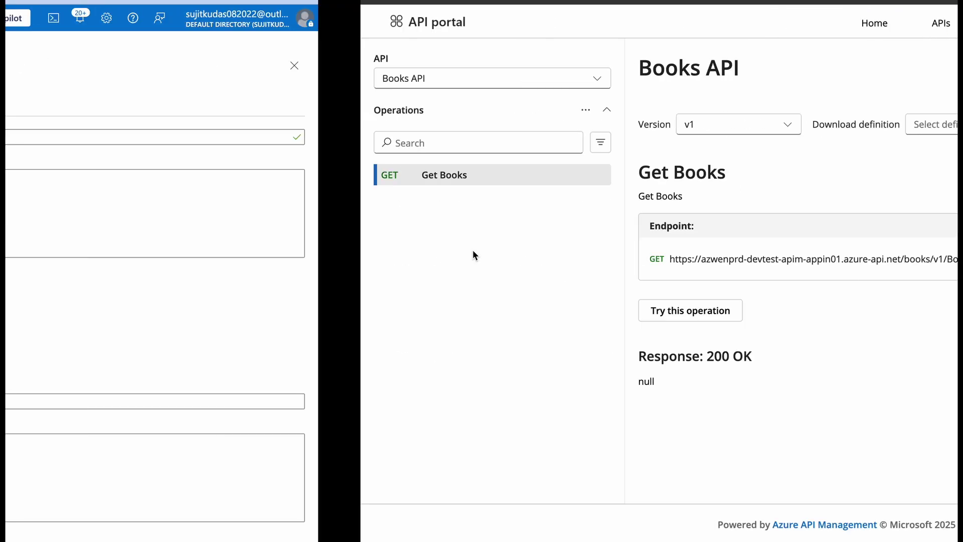
- Open the ECommerceUsers group of the API Management service and remove its member from the group
left_click(58, 191)
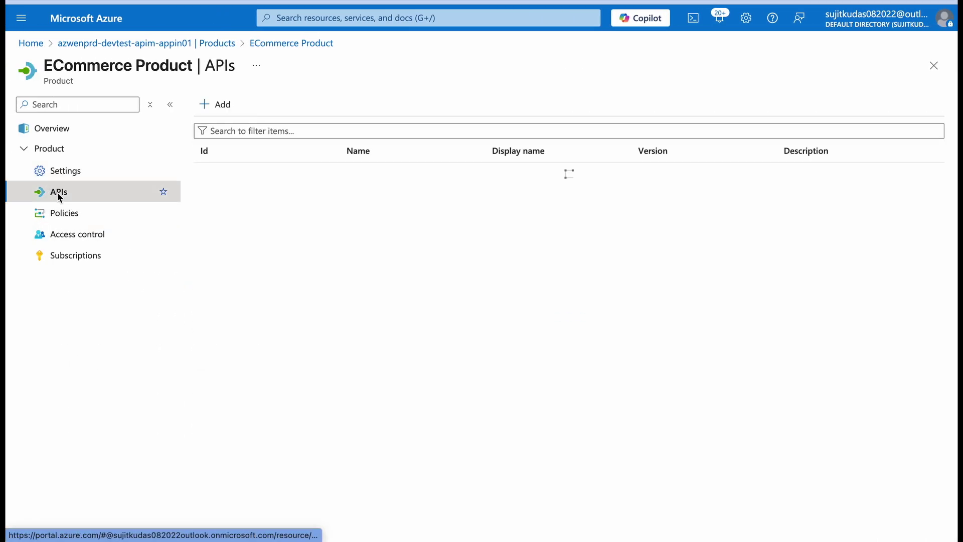
left_click(70, 215)
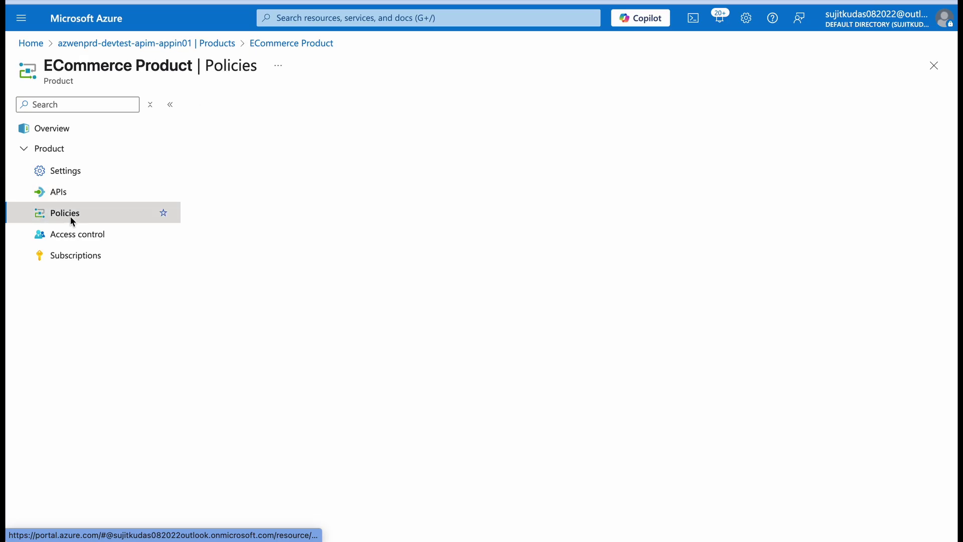
left_click(183, 44)
scroll(113, 491, "down", 1)
scroll(113, 491, "down", 3)
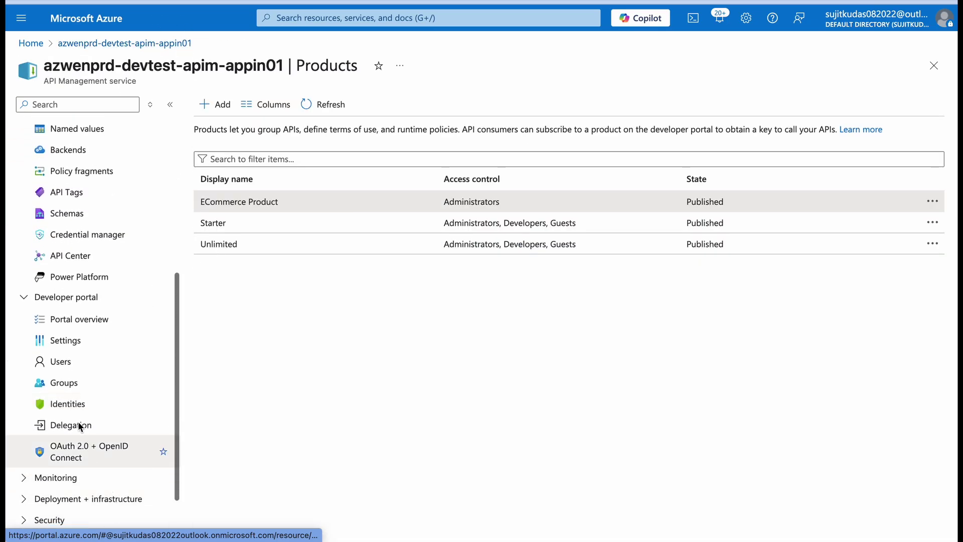
left_click(71, 386)
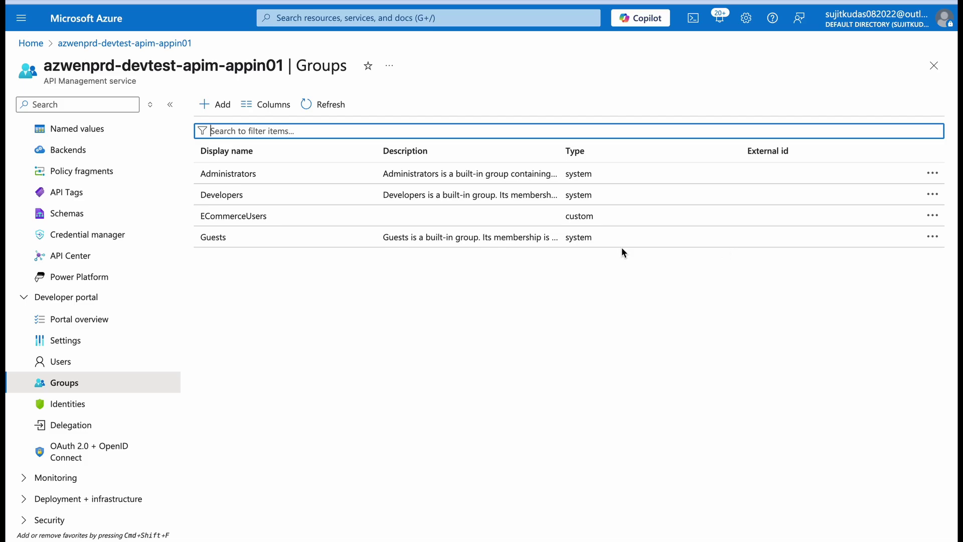
left_click(254, 216)
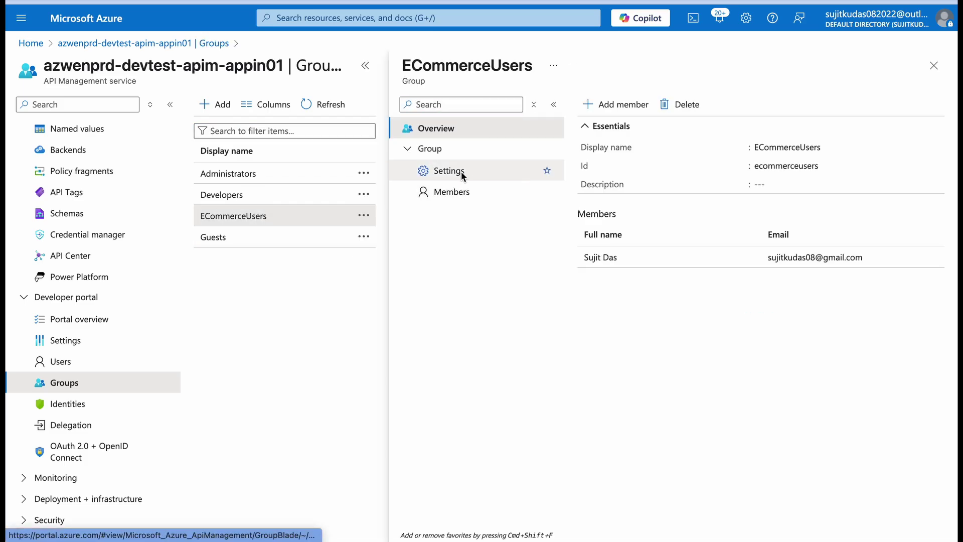
left_click(451, 192)
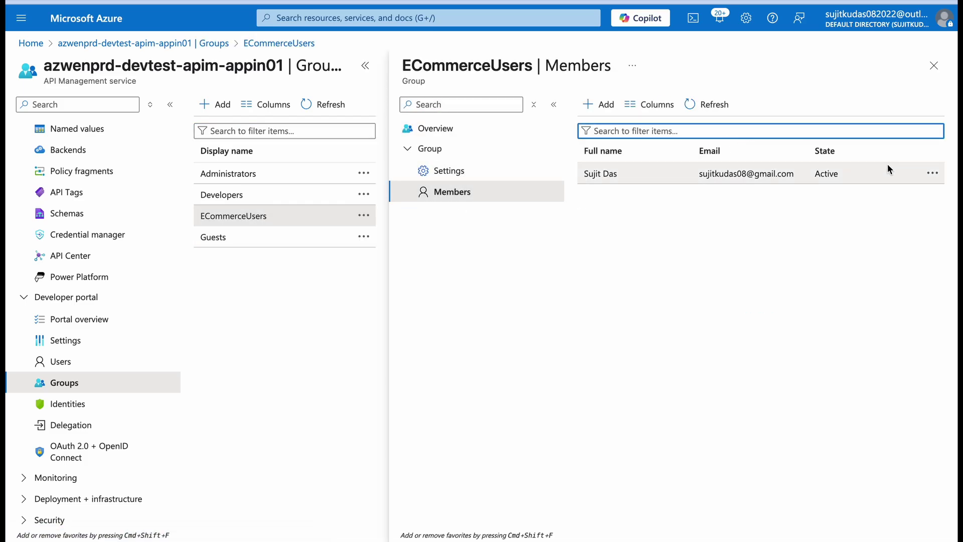
left_click(932, 174)
left_click(901, 191)
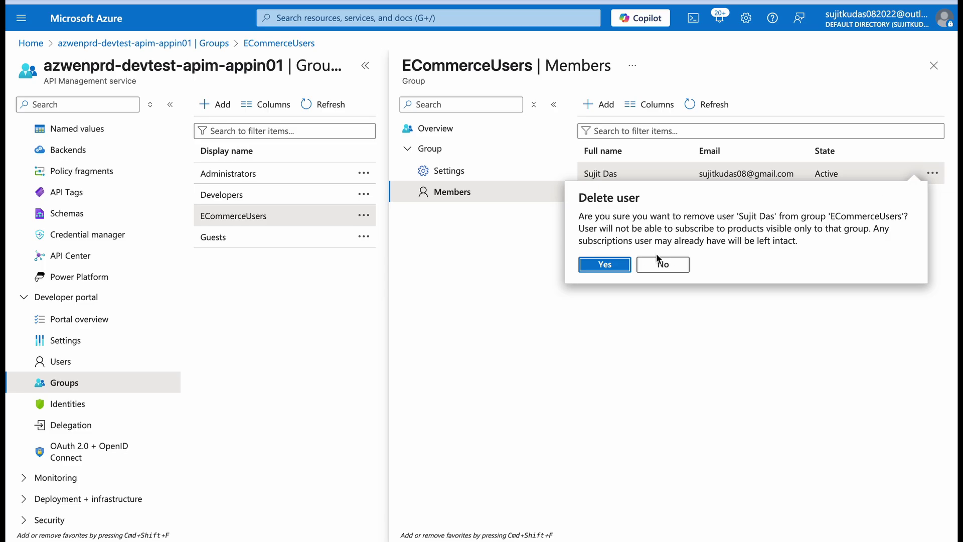
left_click(605, 264)
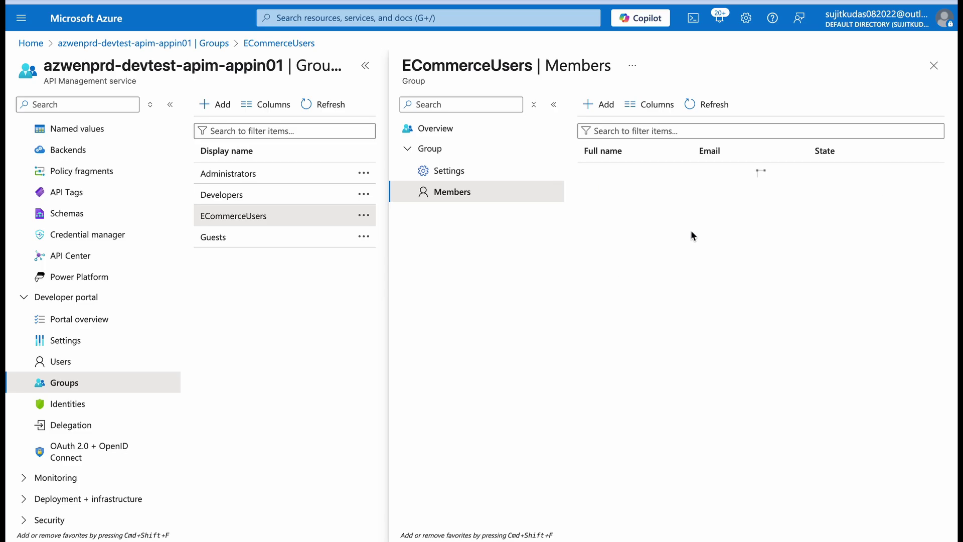
- Switch to the developer portal, check which products are listed there, and switch back to the Azure portal
key("ctrl+Right")
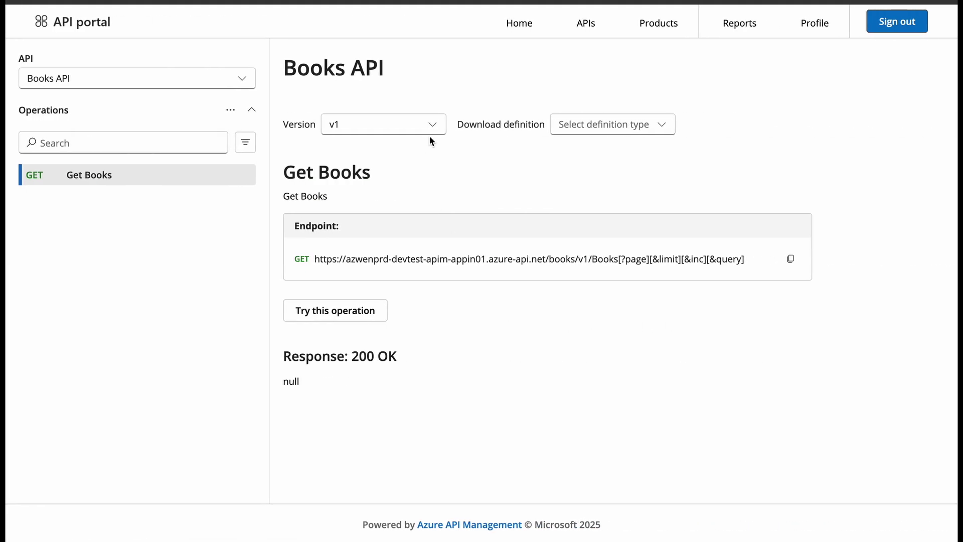
left_click(660, 26)
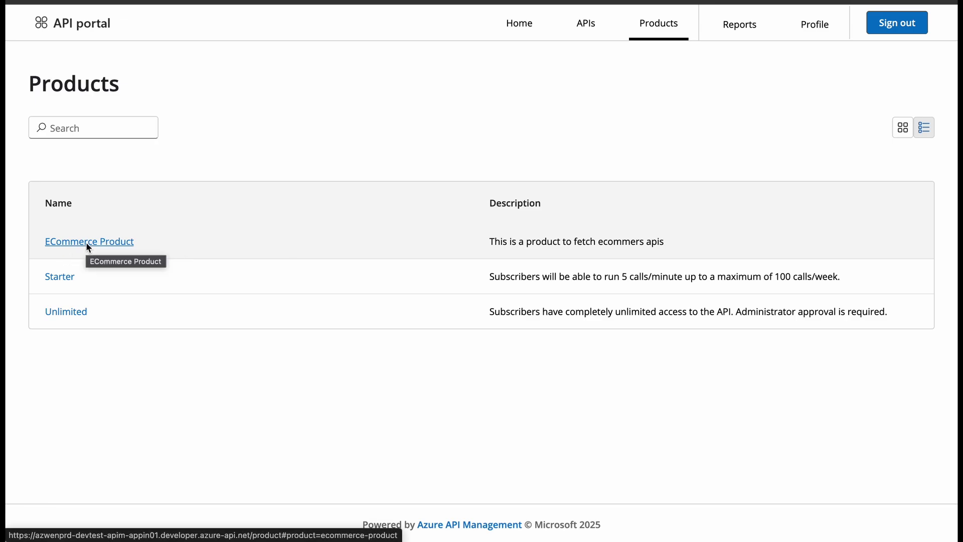
key("ctrl+Left")
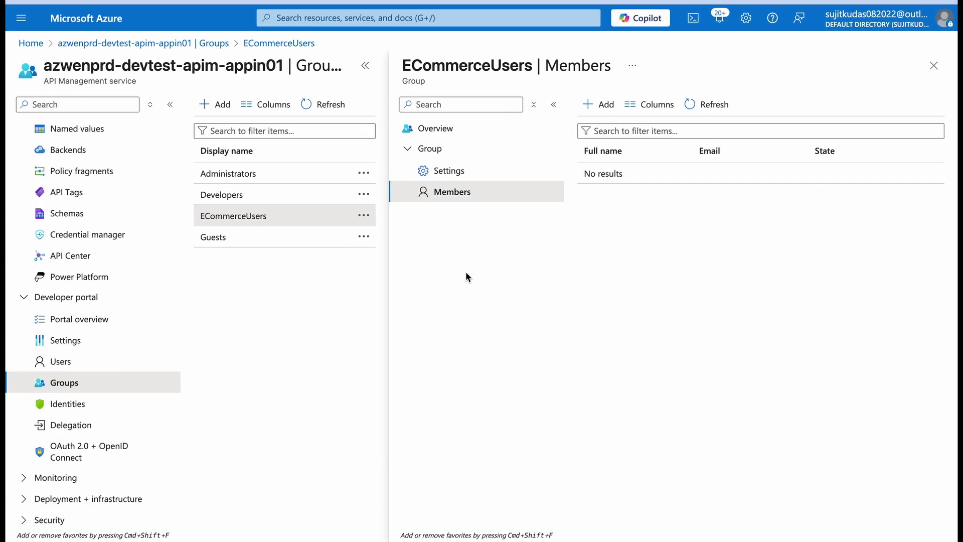
- Open the API Management service's subscriptions and delete the EcommersUser-1 subscription
scroll(68, 324, "up", 5)
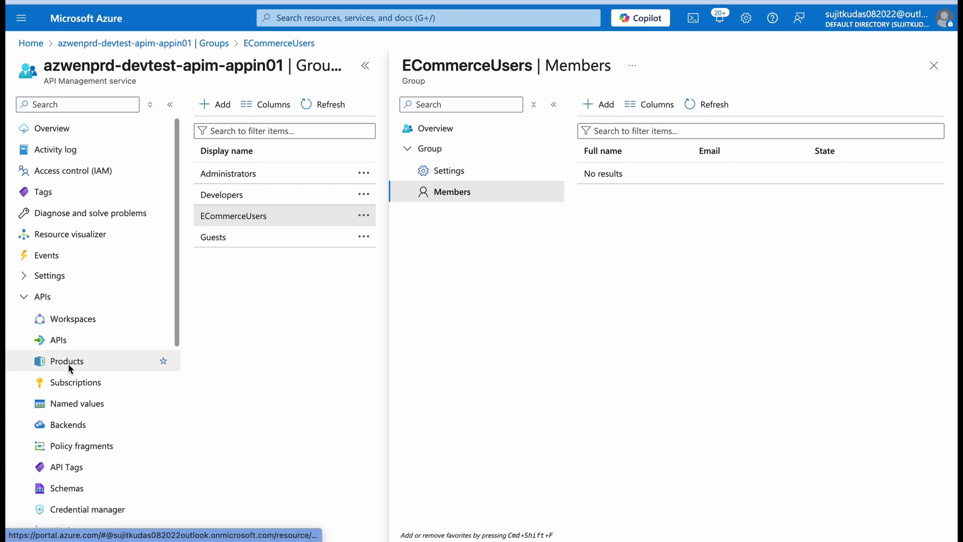
left_click(76, 383)
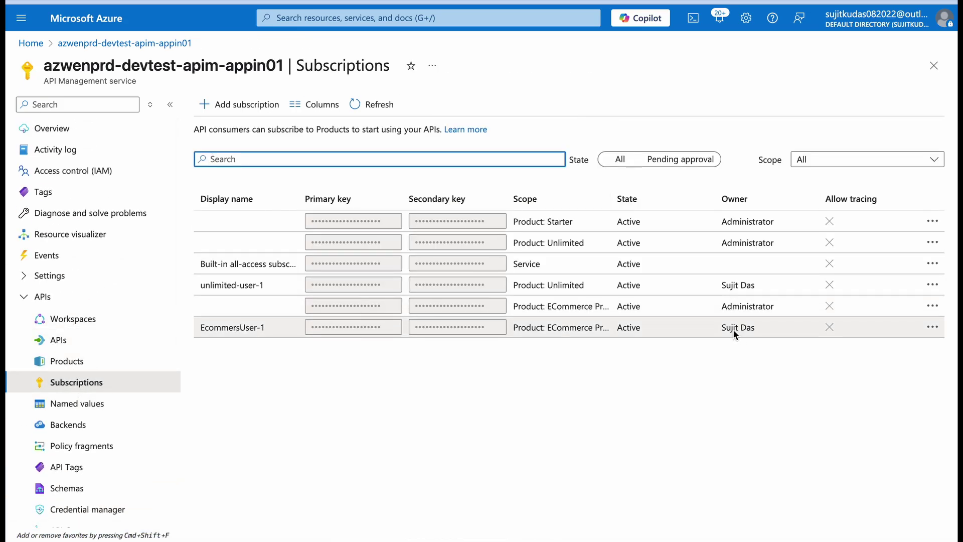
left_click(938, 327)
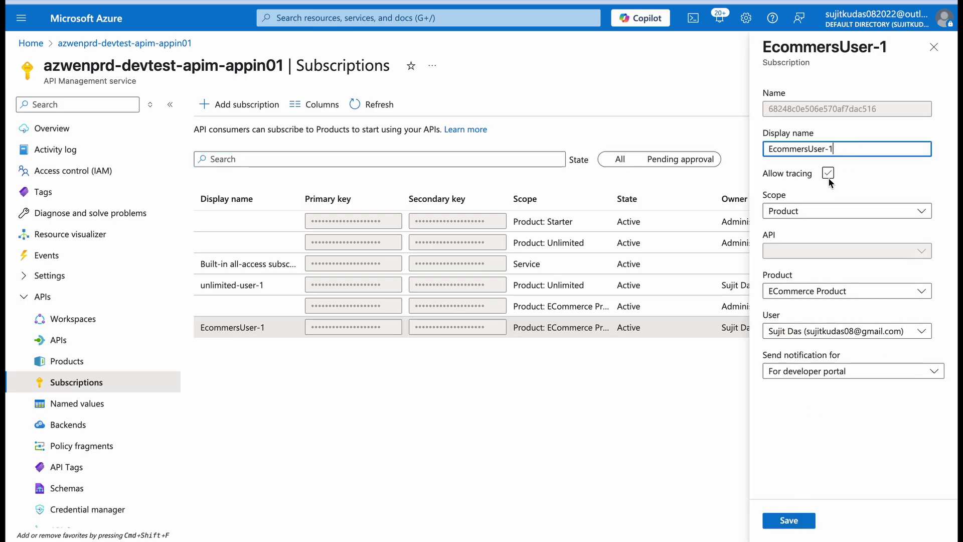
left_click(942, 50)
left_click(932, 328)
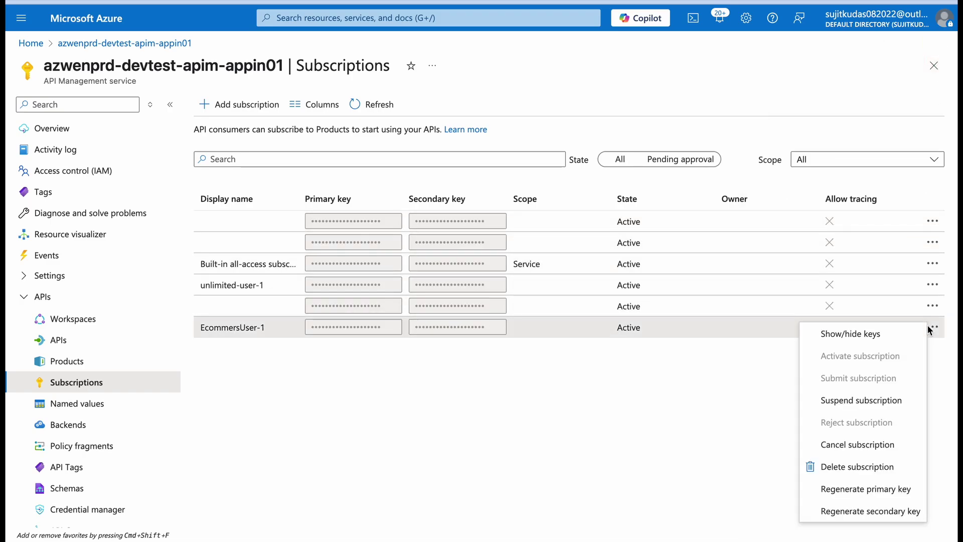
left_click(612, 393)
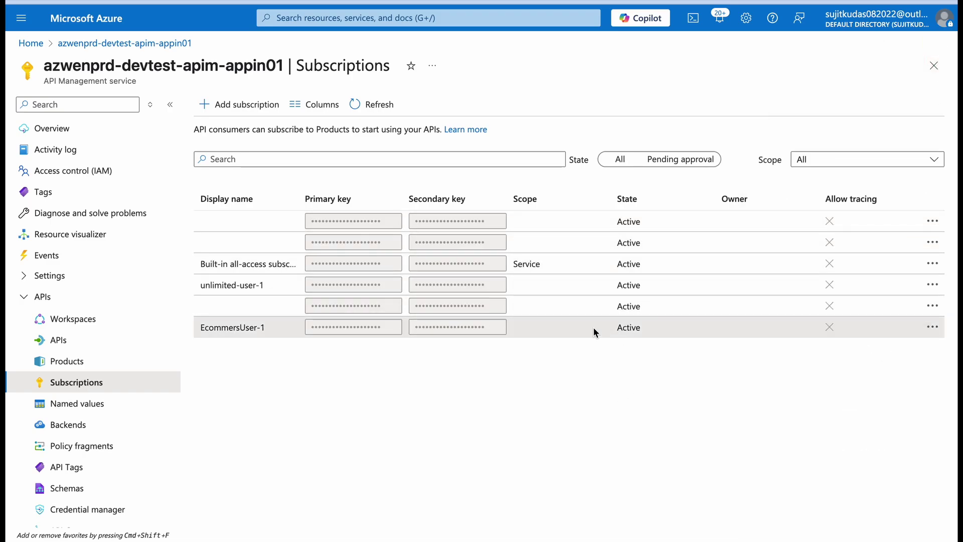
left_click(577, 324)
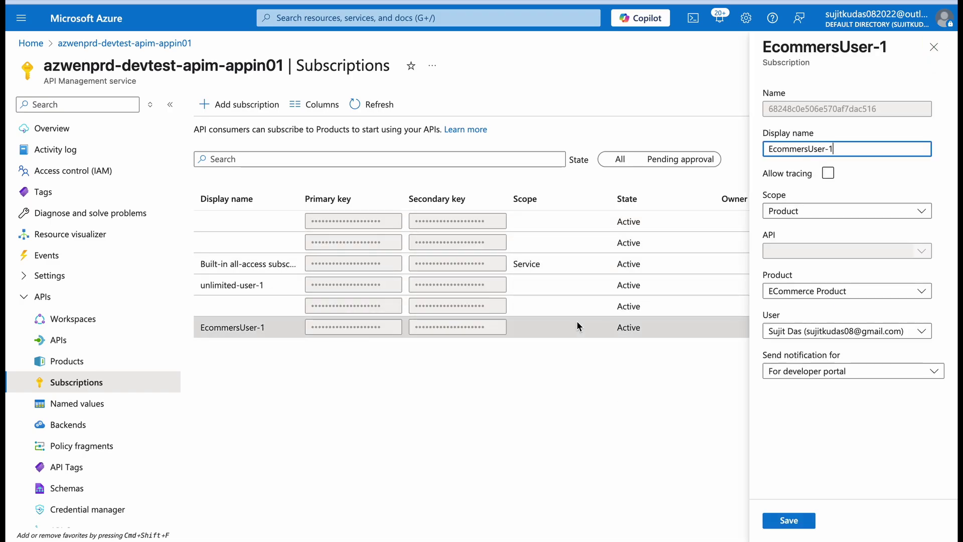
left_click(933, 50)
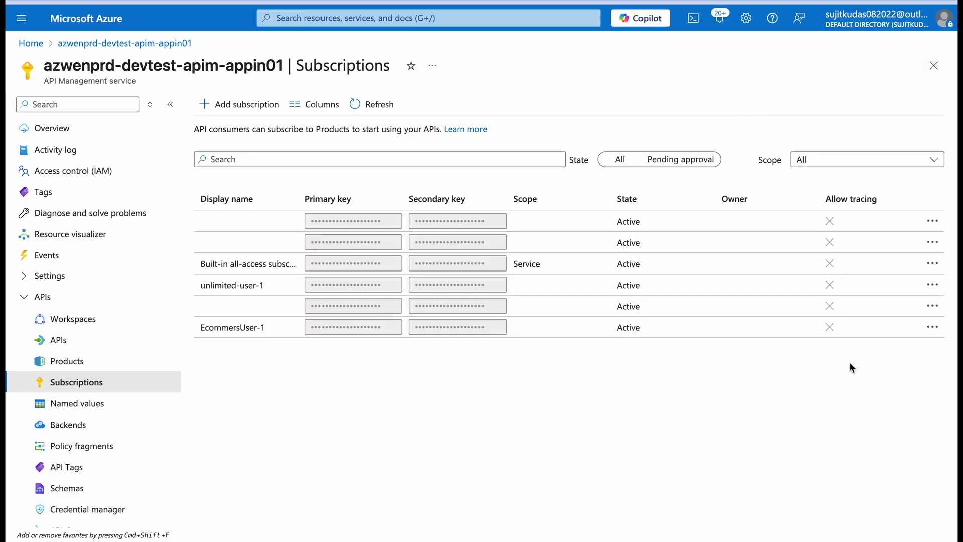
left_click(933, 328)
left_click(857, 465)
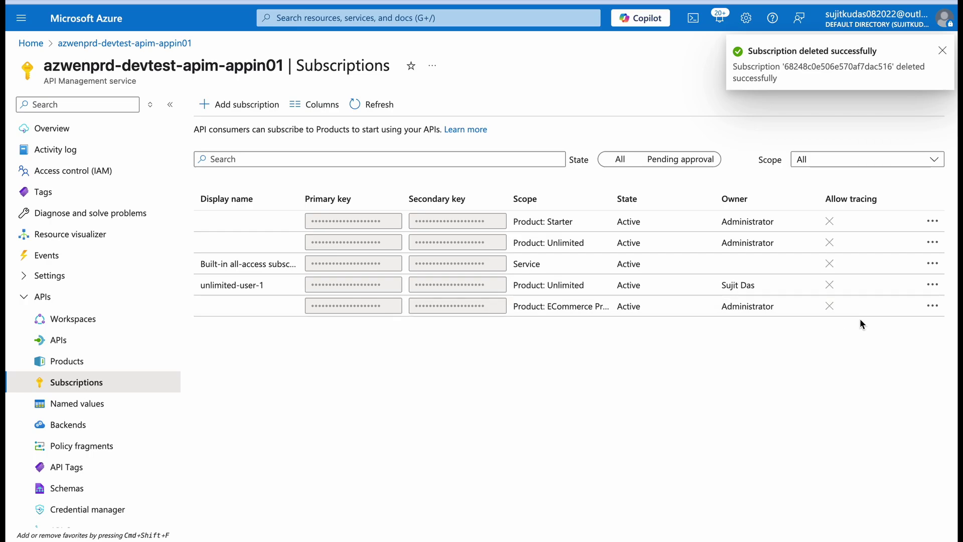
- Delete the Administrator's subscription to ECommerce Product and open the API Management service's product list
left_click(931, 306)
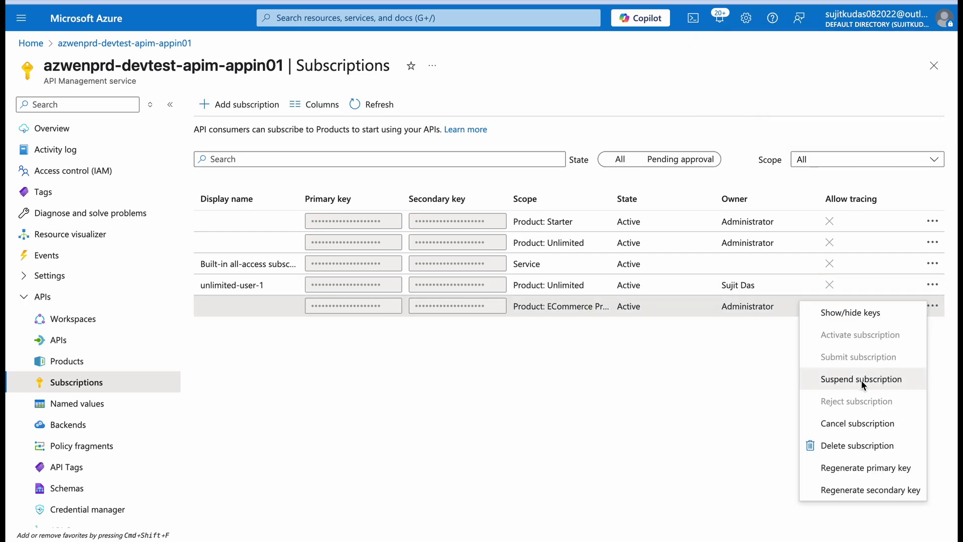
left_click(848, 444)
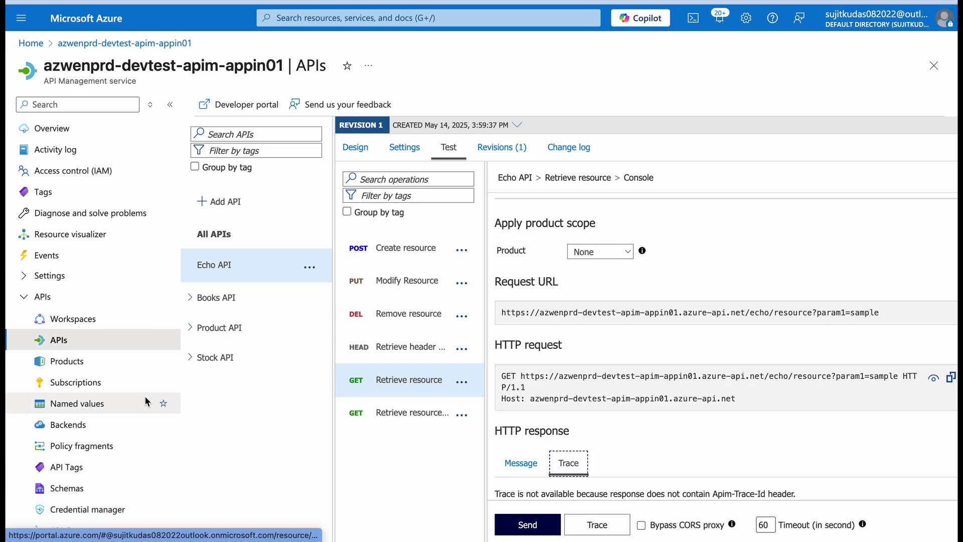
left_click(70, 361)
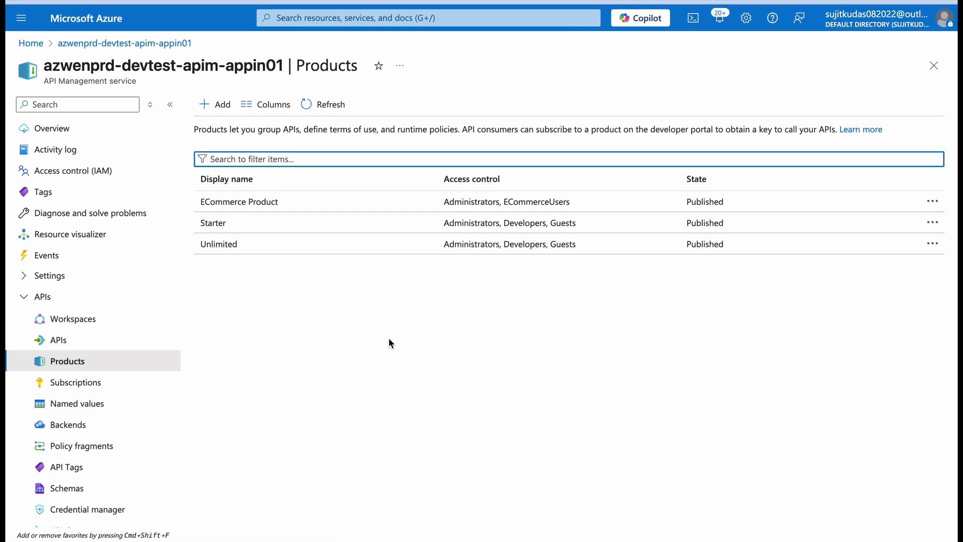